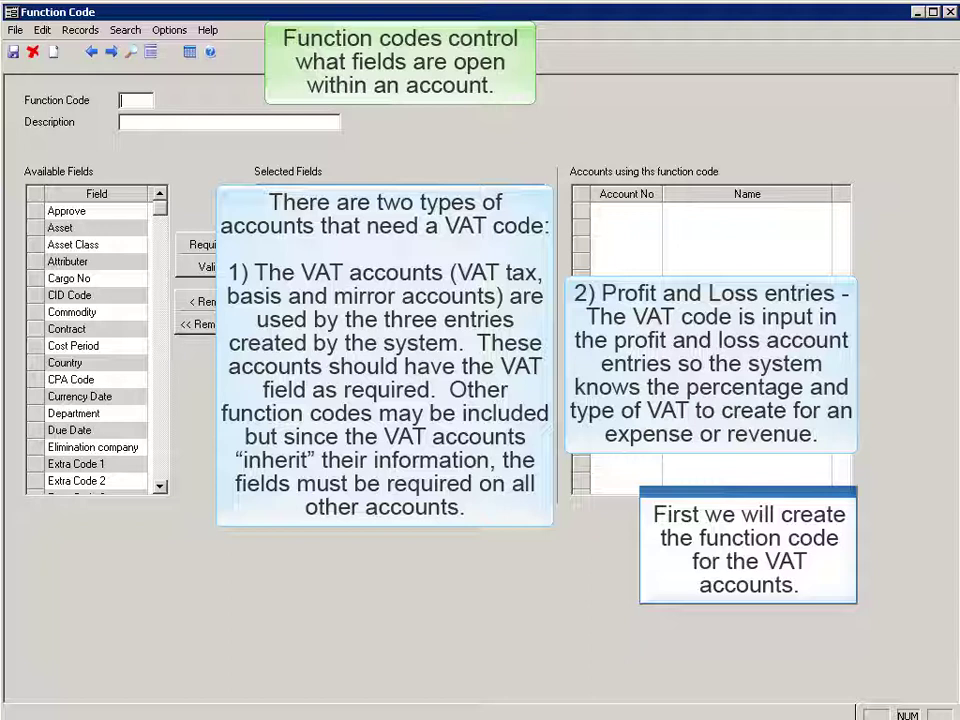
Step: Enter function code 240 with the description 'VAT balances'
type("240")
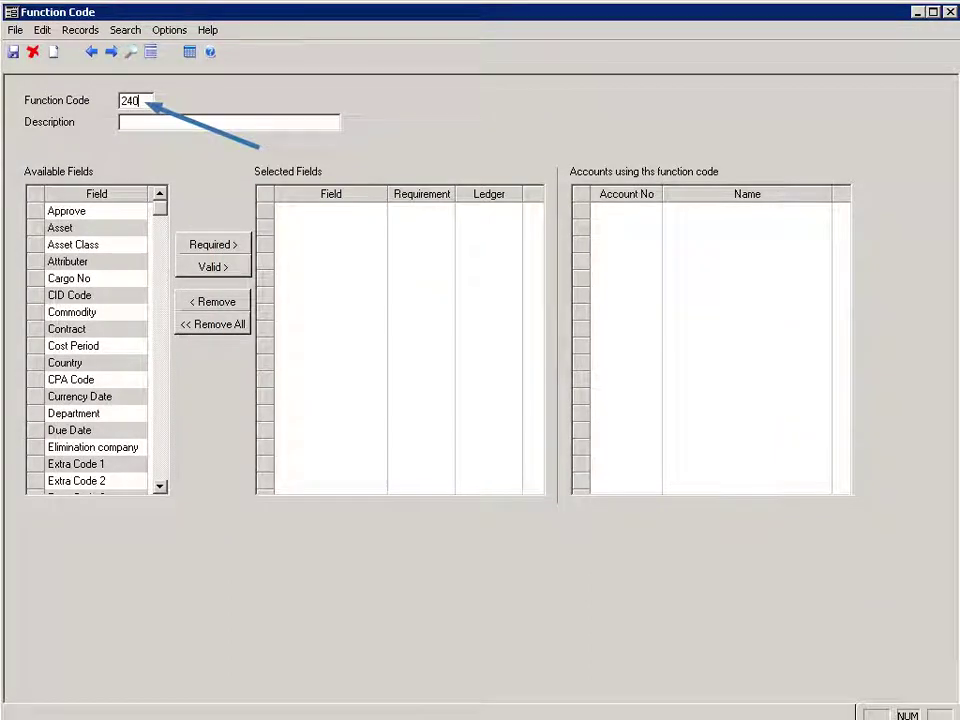
left_click(125, 122)
type("VAT balances")
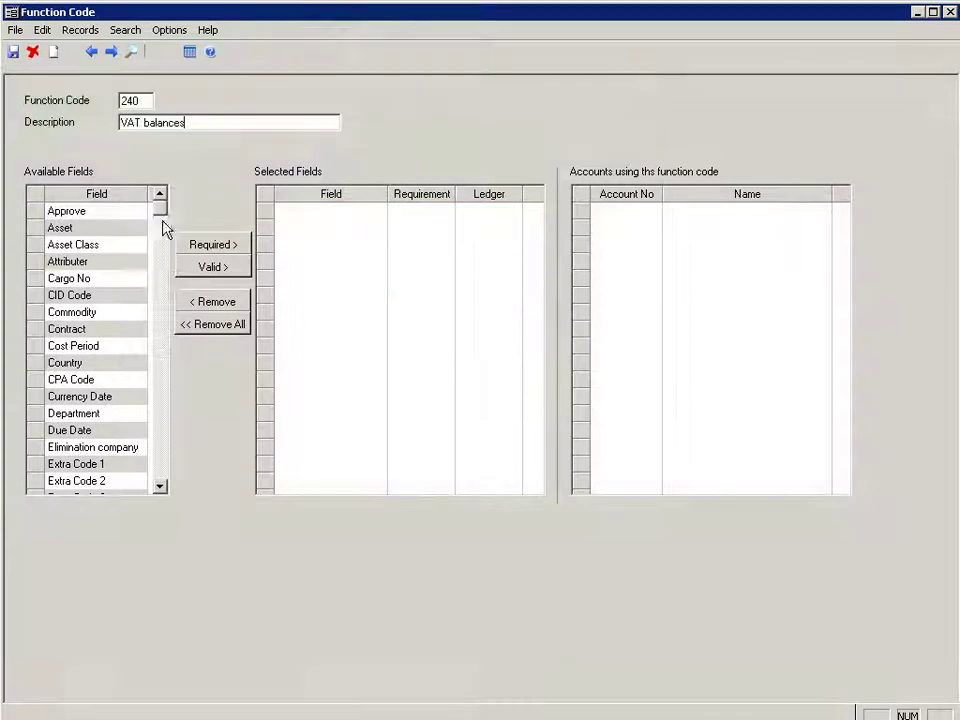
left_click(166, 489)
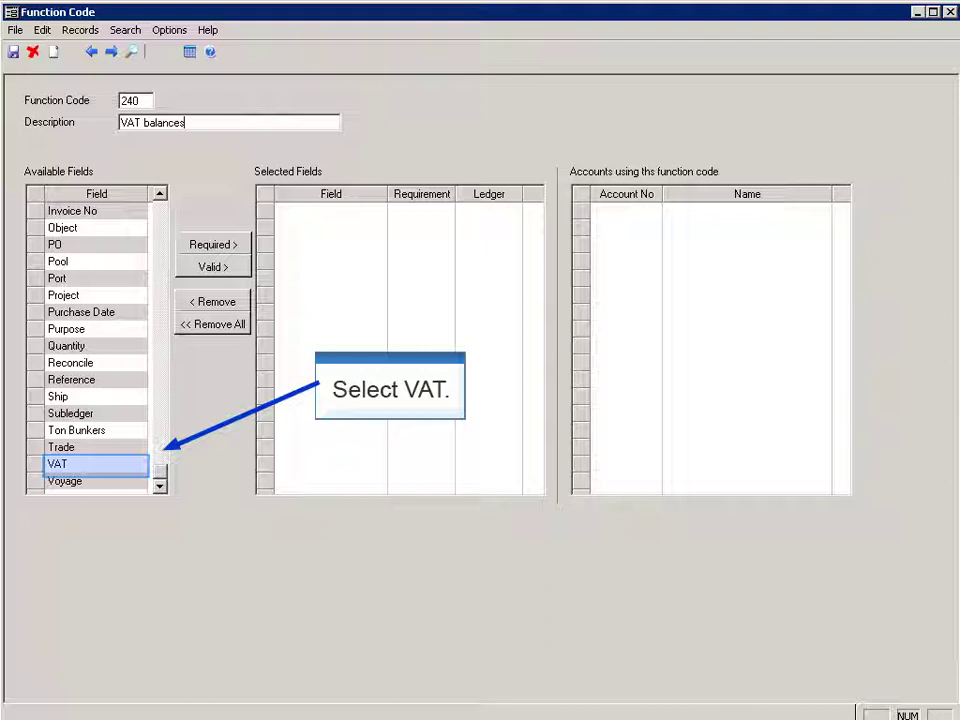
Step: Add VAT as a required field and save function code 240
left_click(96, 463)
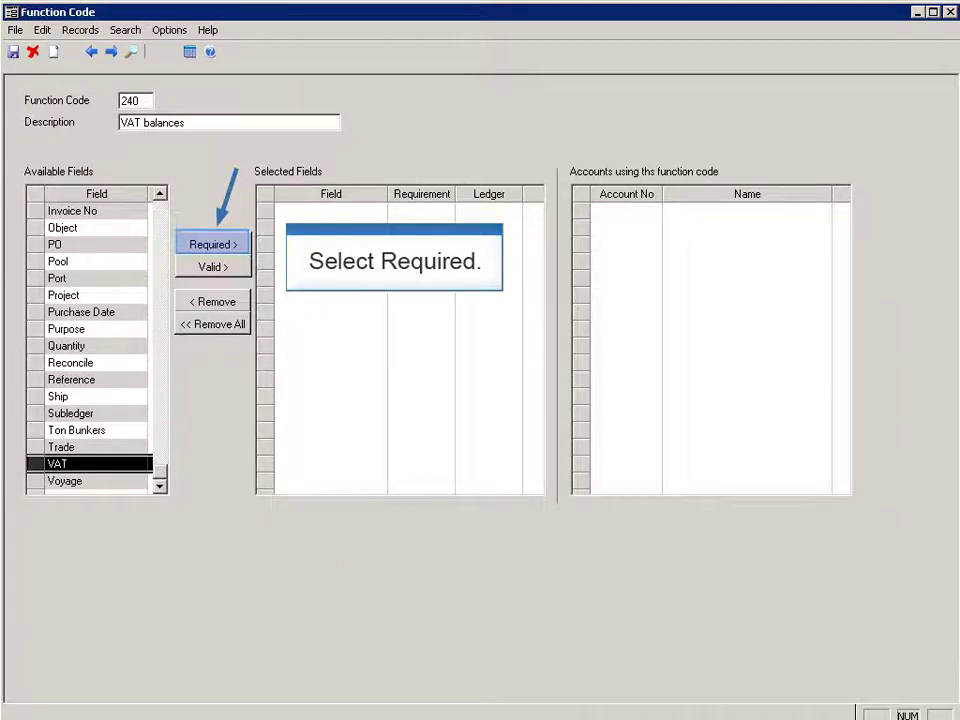
left_click(213, 244)
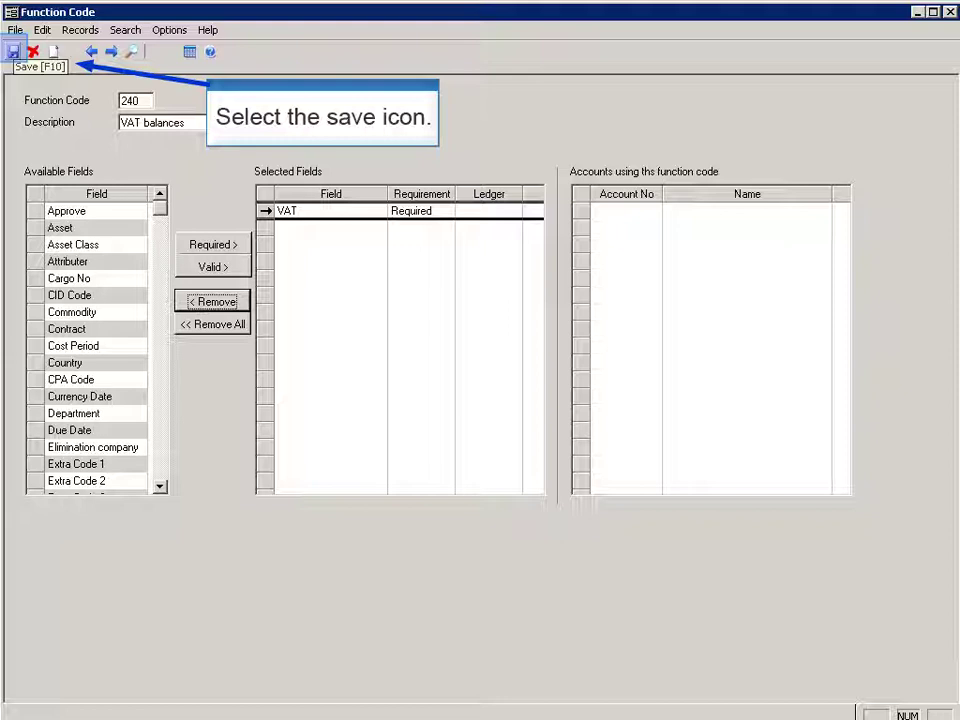
left_click(13, 51)
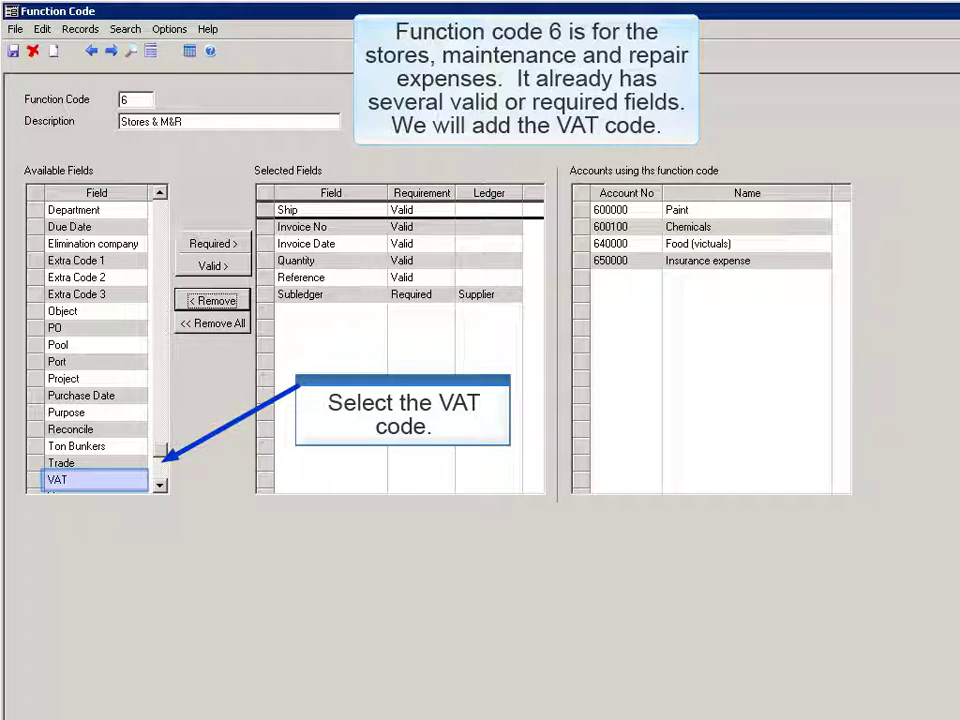
Step: Make VAT a required field of function code 6, Stores & M&R
left_click(95, 479)
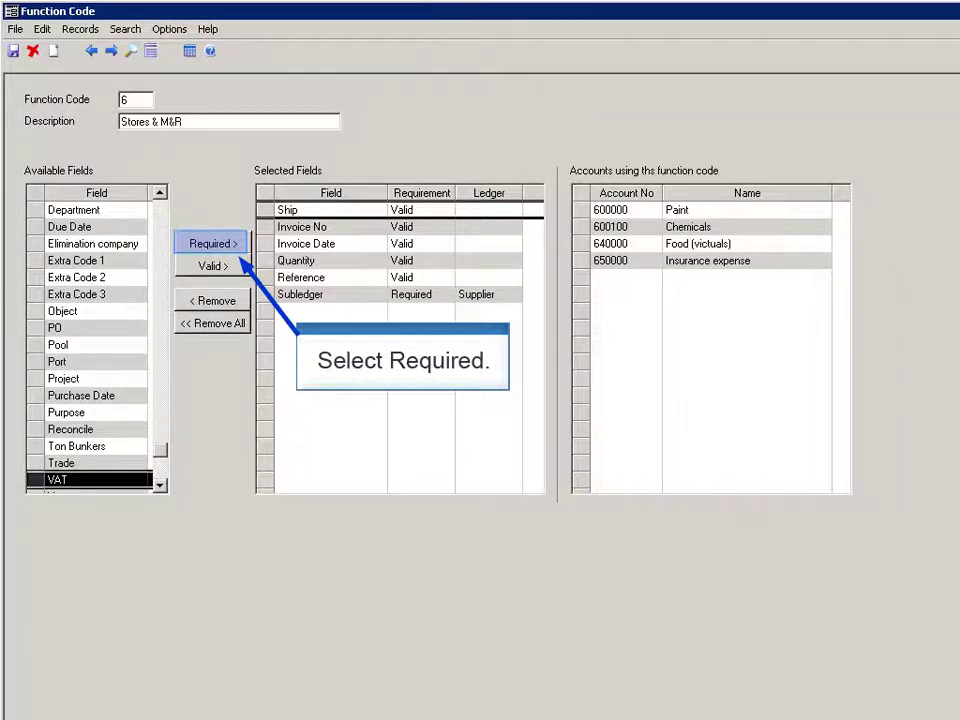
left_click(213, 243)
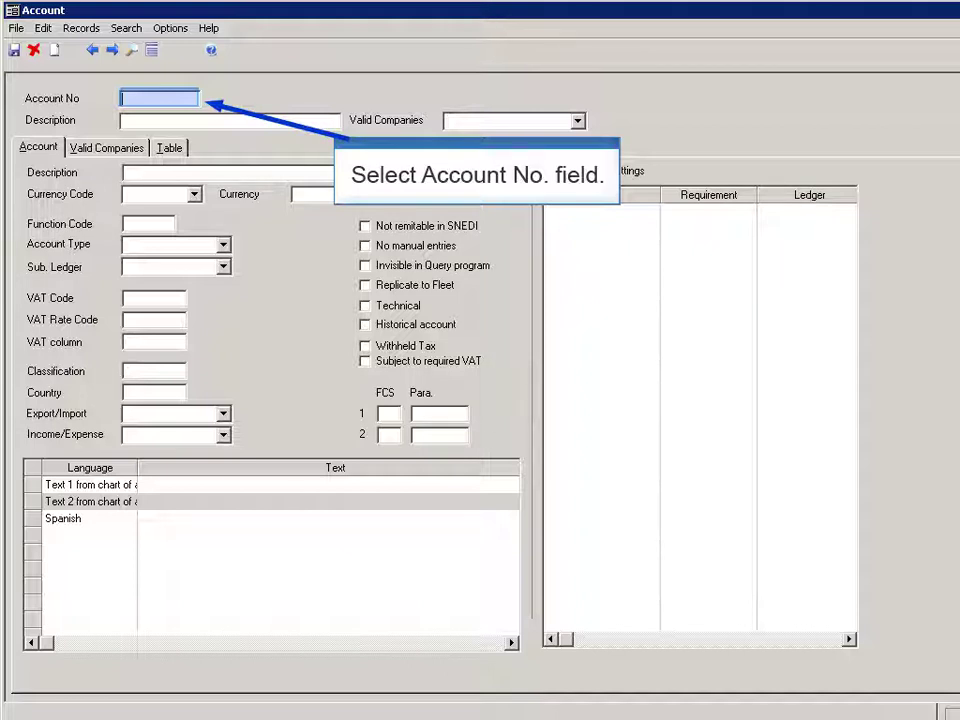
Step: Enter account 240000 'Tax Basis' and pick function code 240 VAT balances from the list
type("240000")
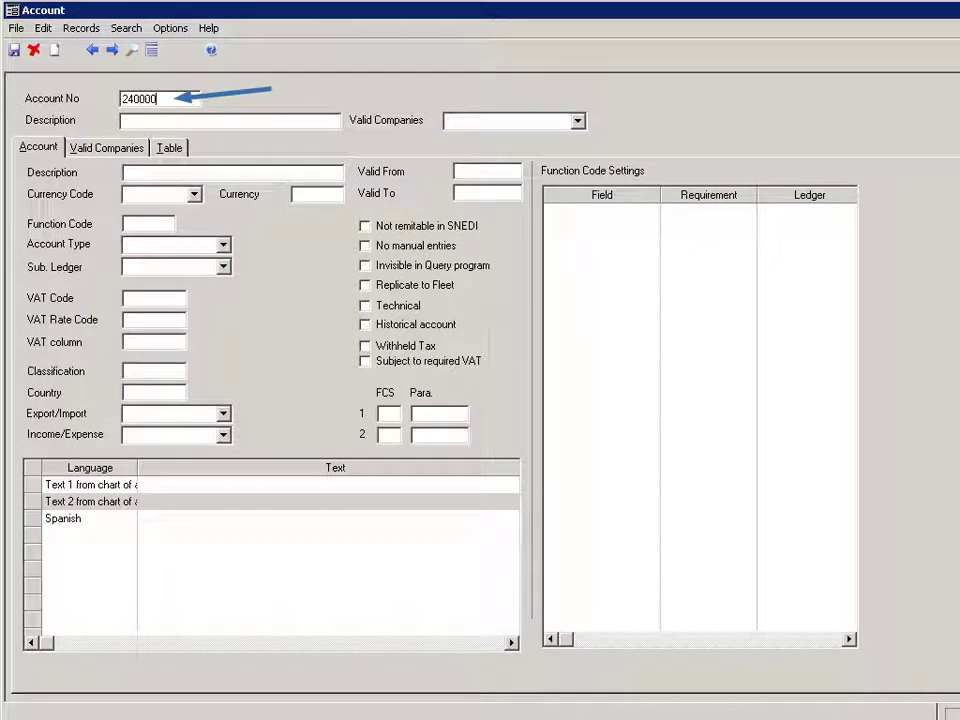
key("Tab")
type("Tax Bas")
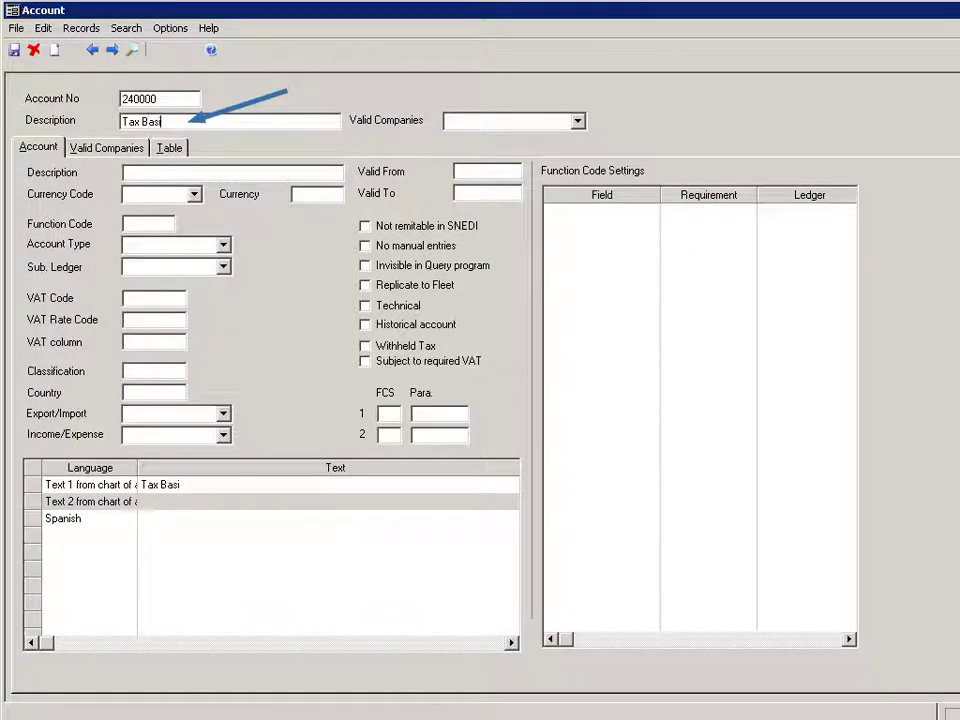
type("is")
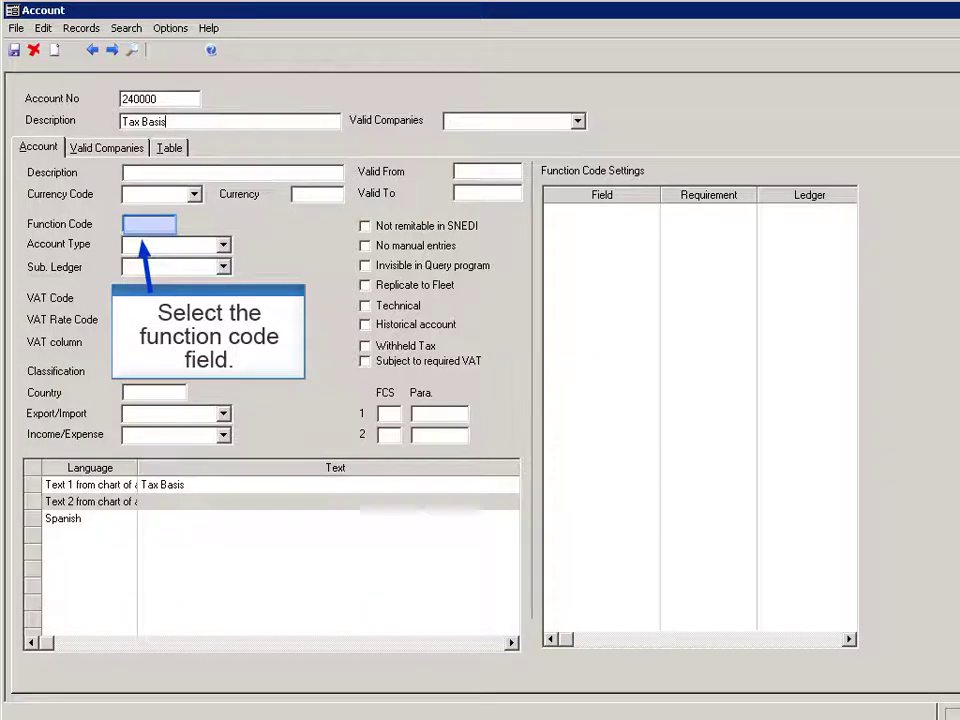
left_click(148, 224)
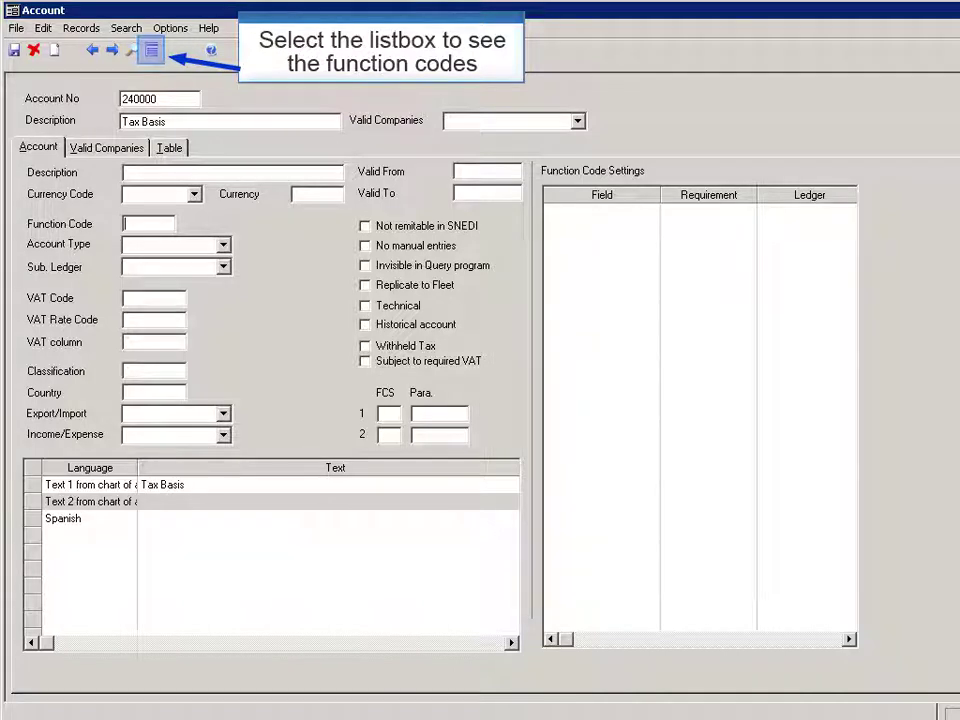
left_click(151, 49)
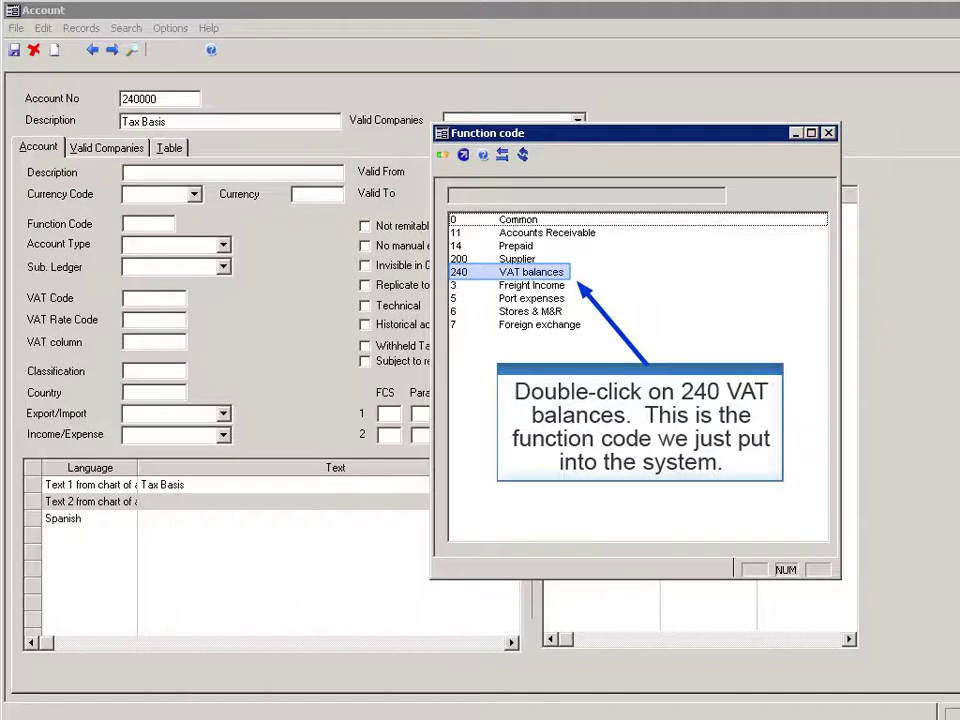
key("Return")
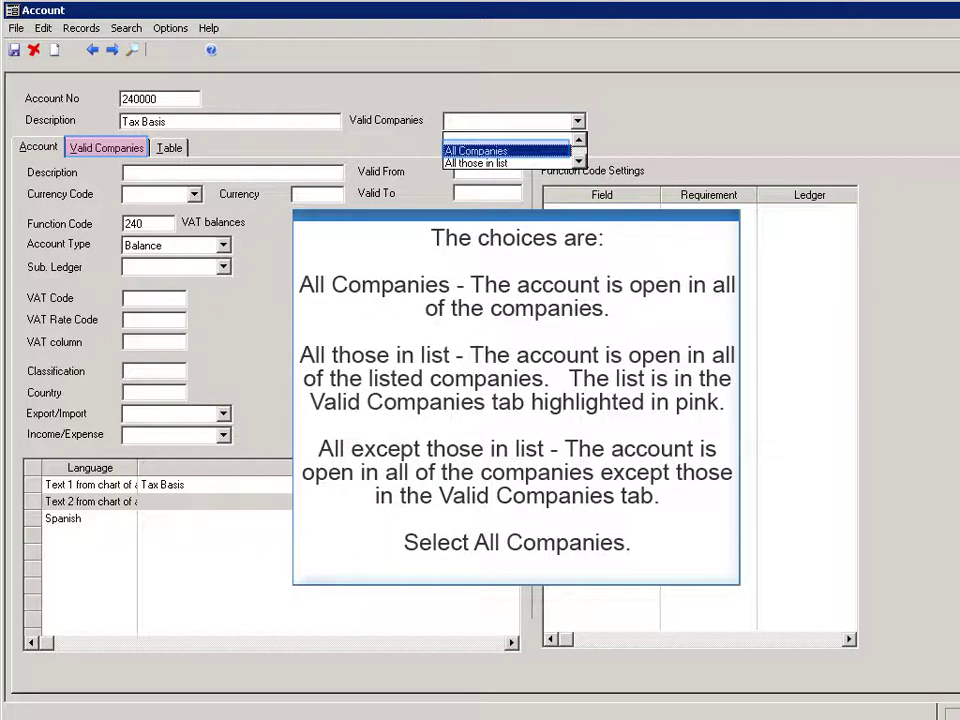
Step: Make account 240000 valid in All Companies and save it
left_click(476, 150)
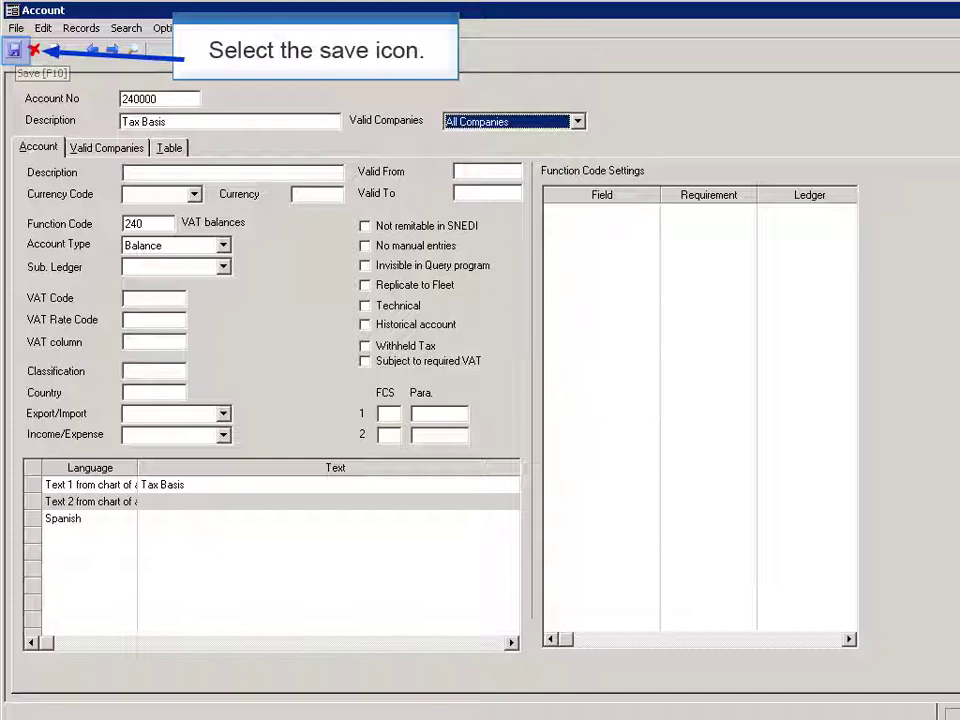
left_click(14, 50)
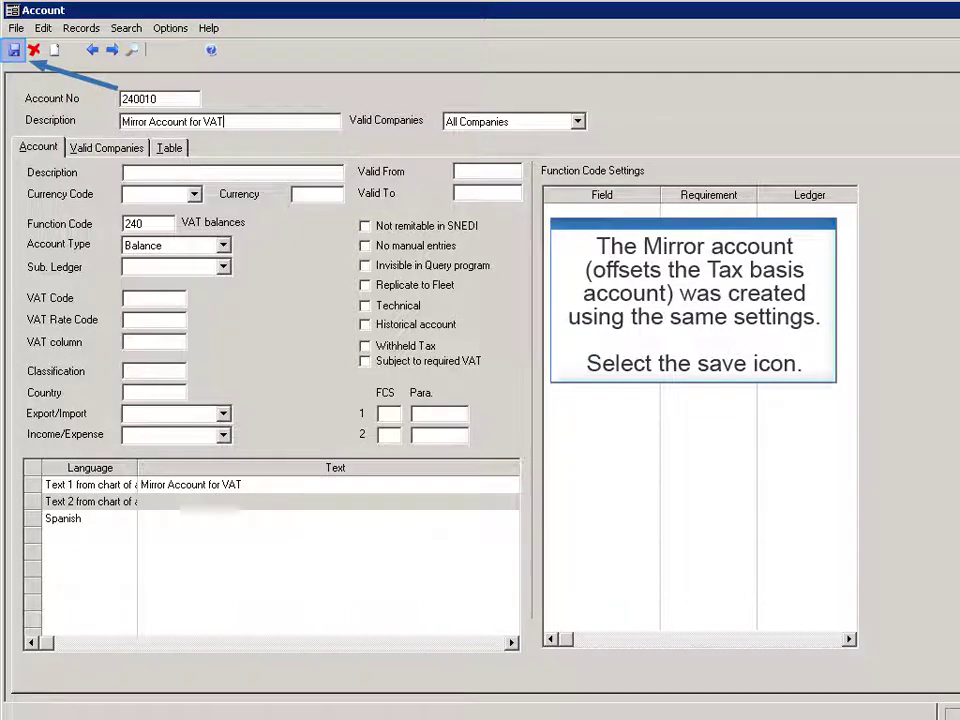
Step: Save accounts 240010 Mirror Account for VAT, 240030 Incoming VAT and 240040 Outgoing VAT
left_click(14, 50)
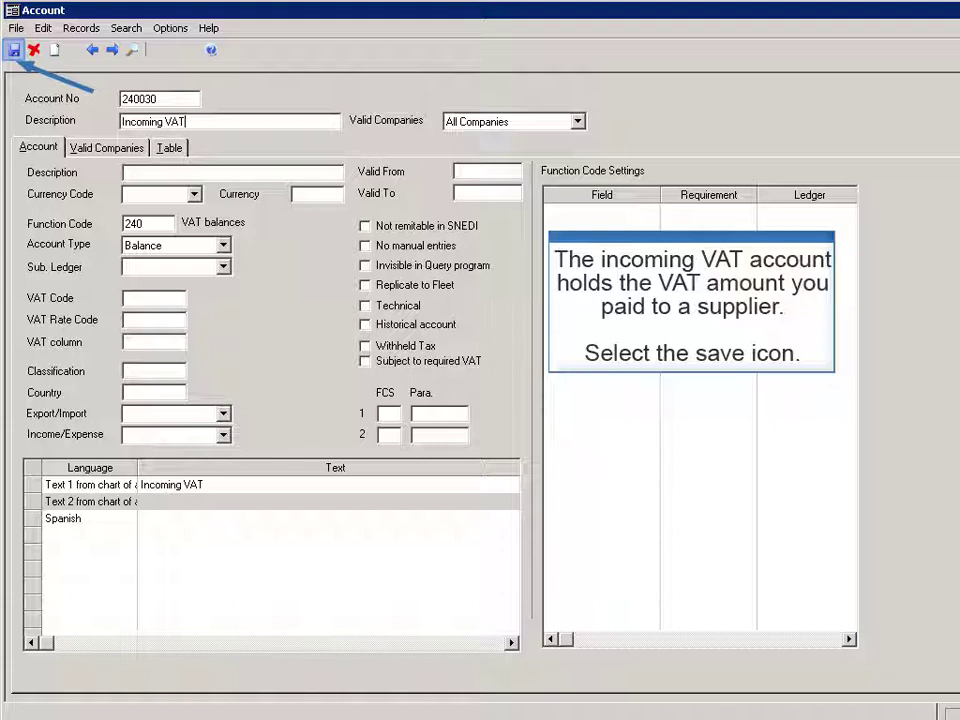
left_click(14, 50)
type("240040")
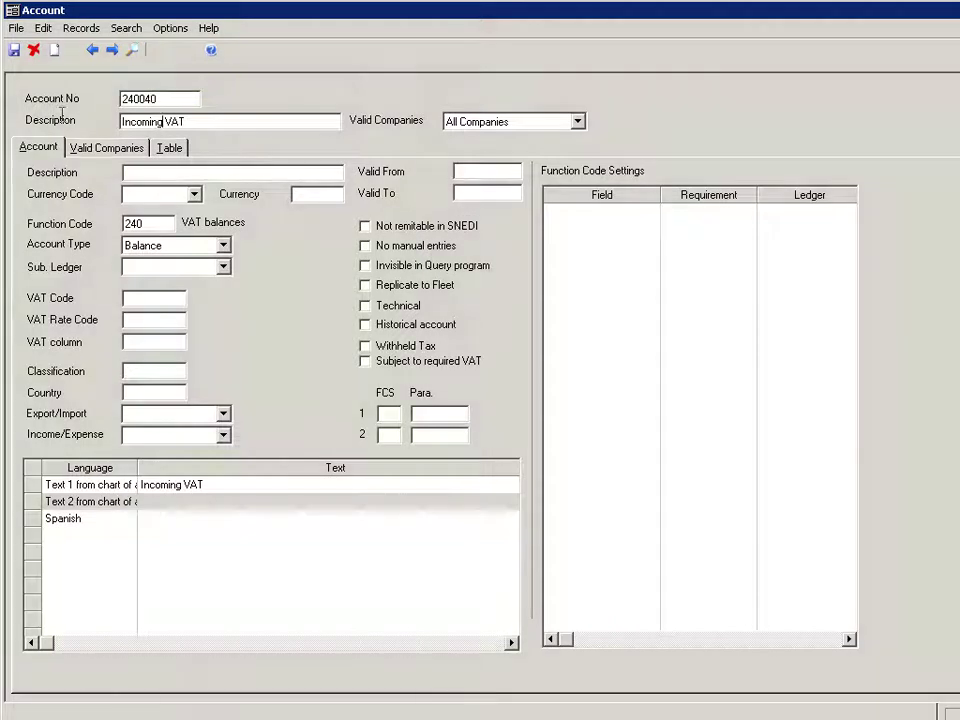
key("BackSpace")
key("BackSpace")
key("BackSpace")
key("BackSpace")
key("BackSpace")
key("BackSpace")
key("BackSpace")
key("BackSpace")
type("Outgoing")
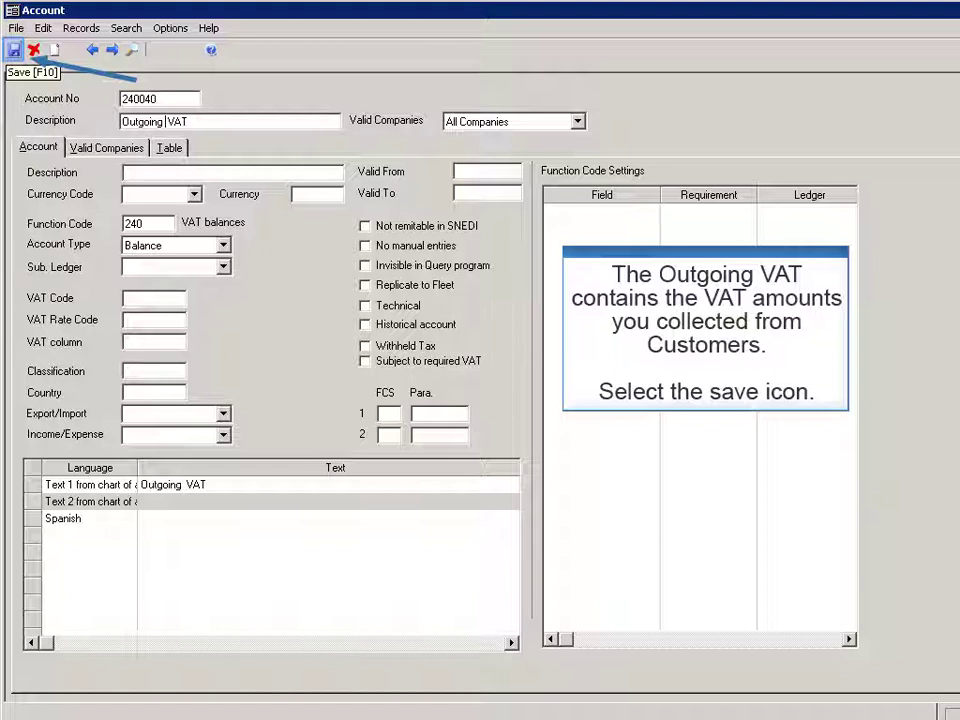
left_click(14, 49)
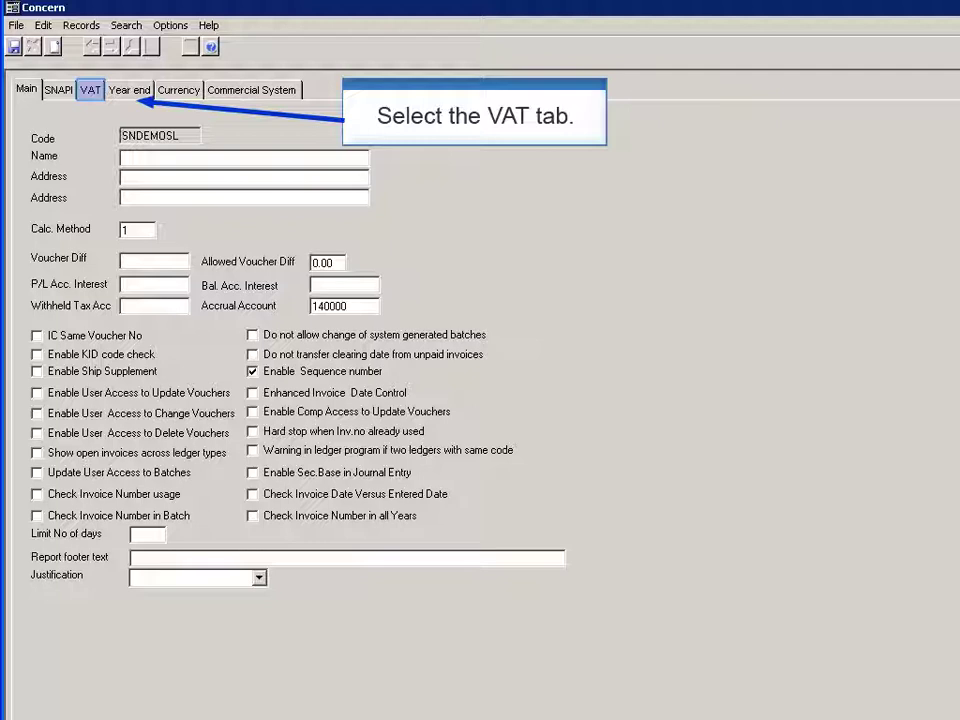
Step: Show the VAT tab of concern SNDEMOSL's configuration
left_click(90, 89)
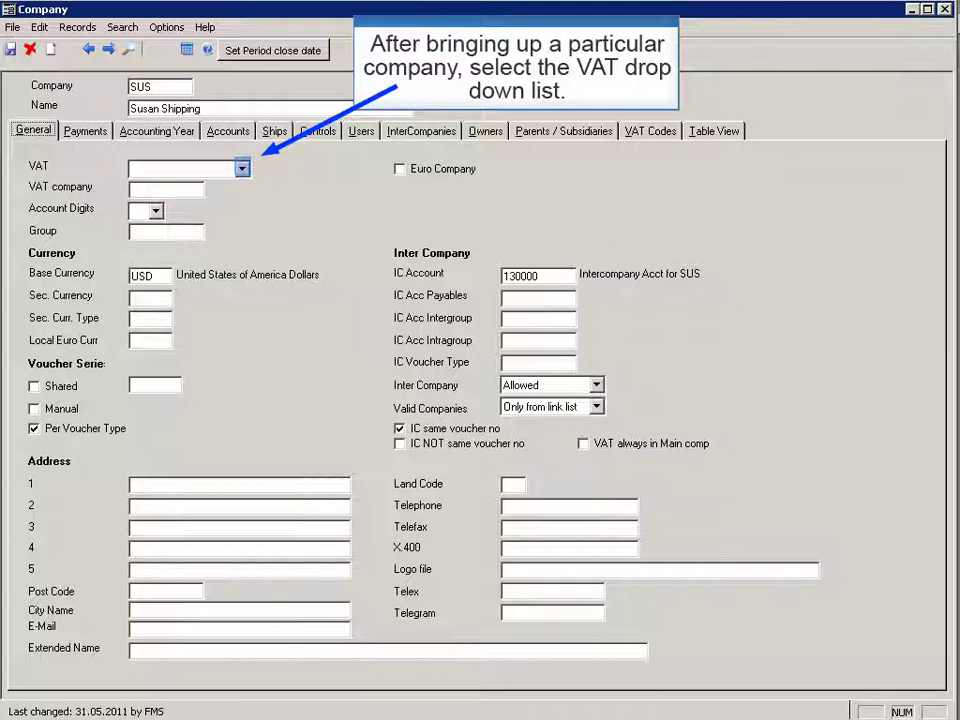
Step: Set company SUS's VAT status to VAT Company
key("alt+Down")
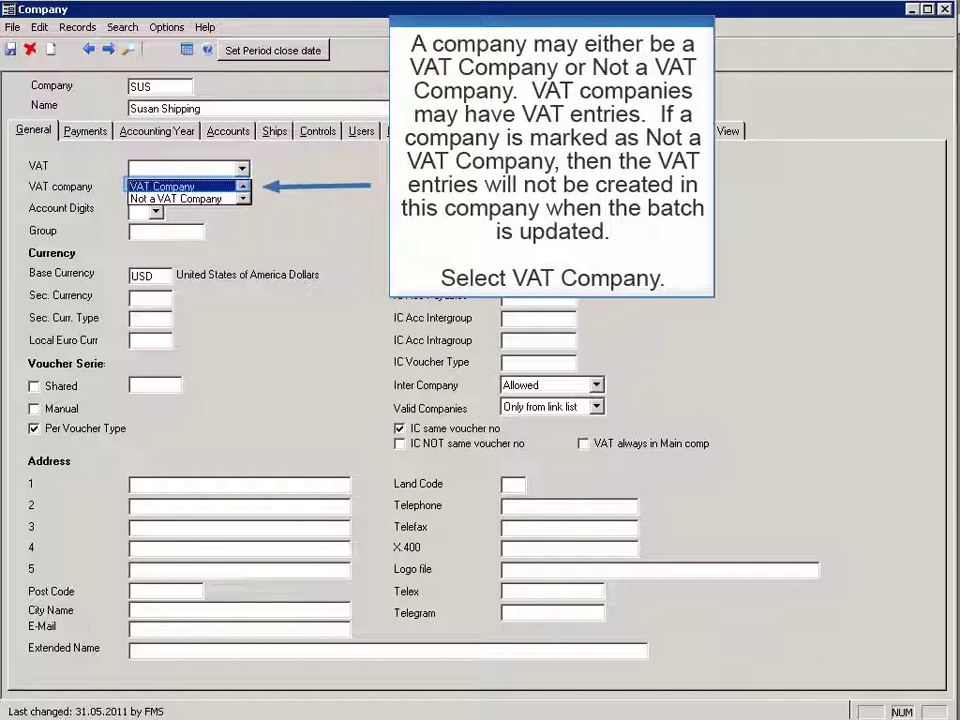
key("Return")
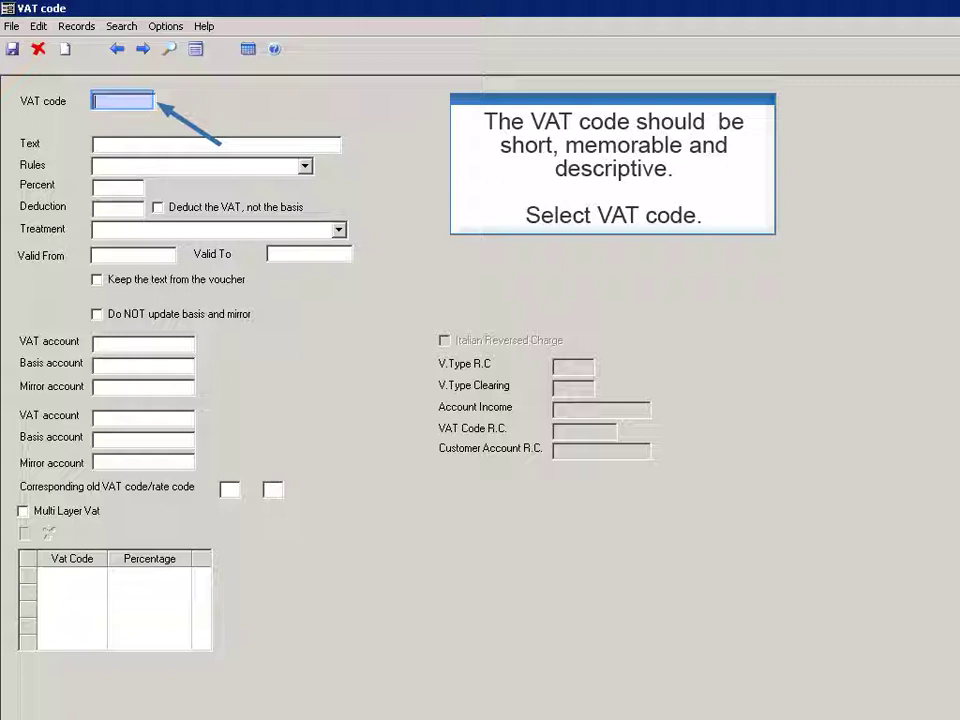
Step: Start VAT code 25P, '25% VAT Payable Net rule', choosing its VAT rule and entering the percentage
type("25P")
left_click(215, 143)
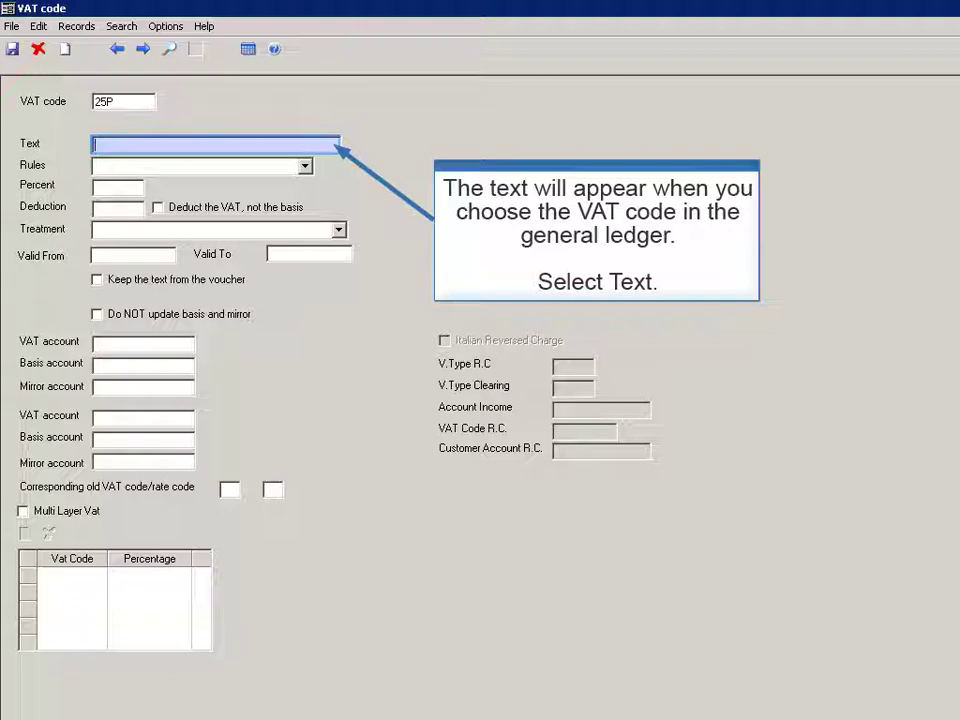
type("25%")
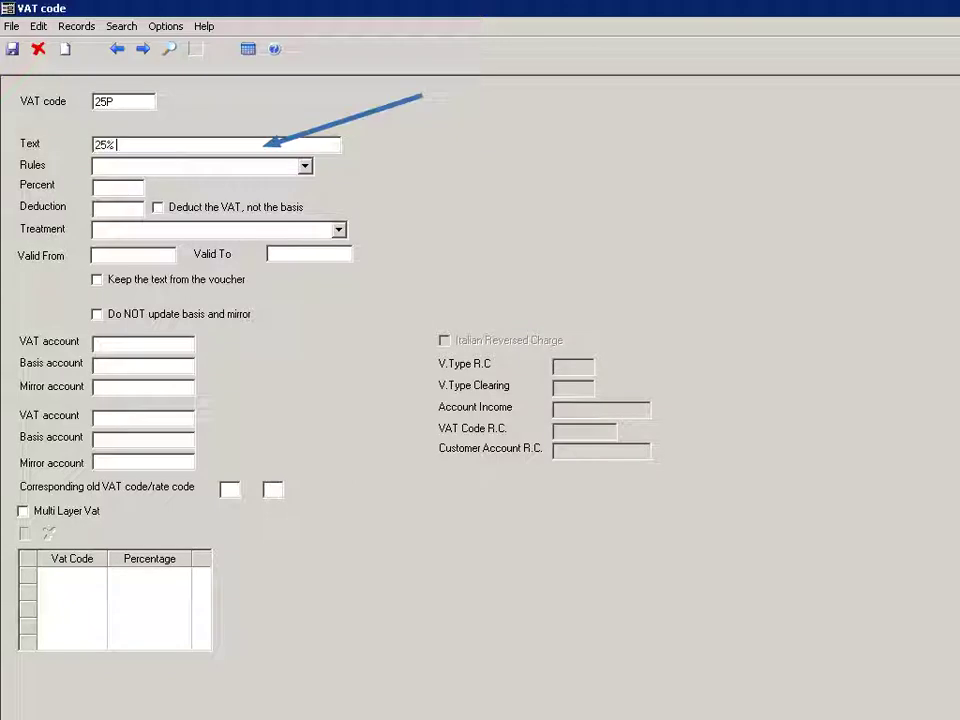
type(" VAT Payable Net rule")
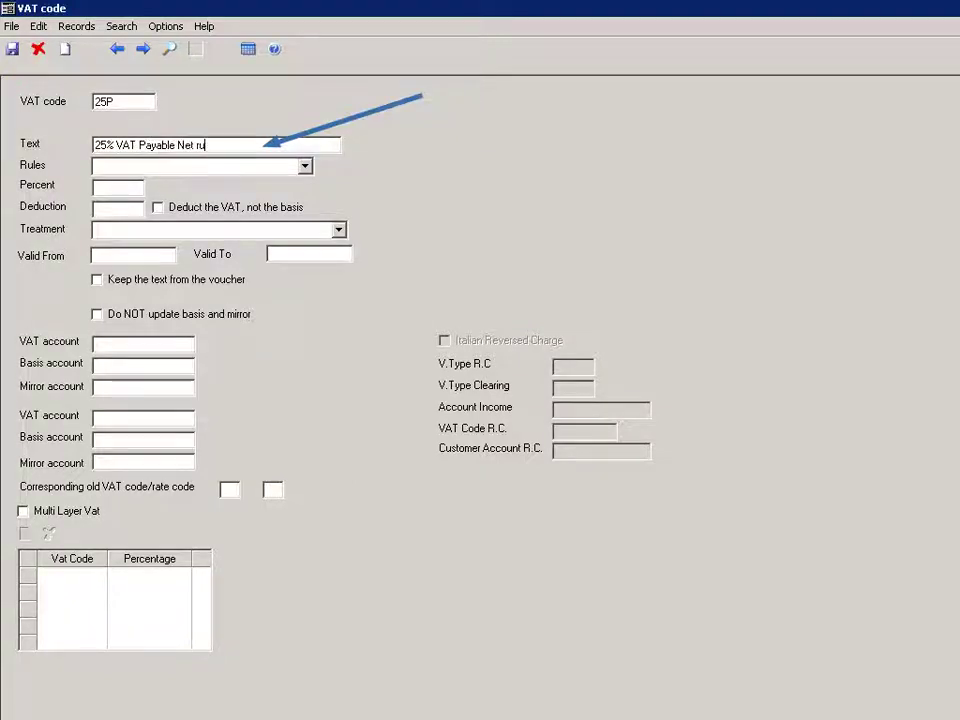
key("Tab")
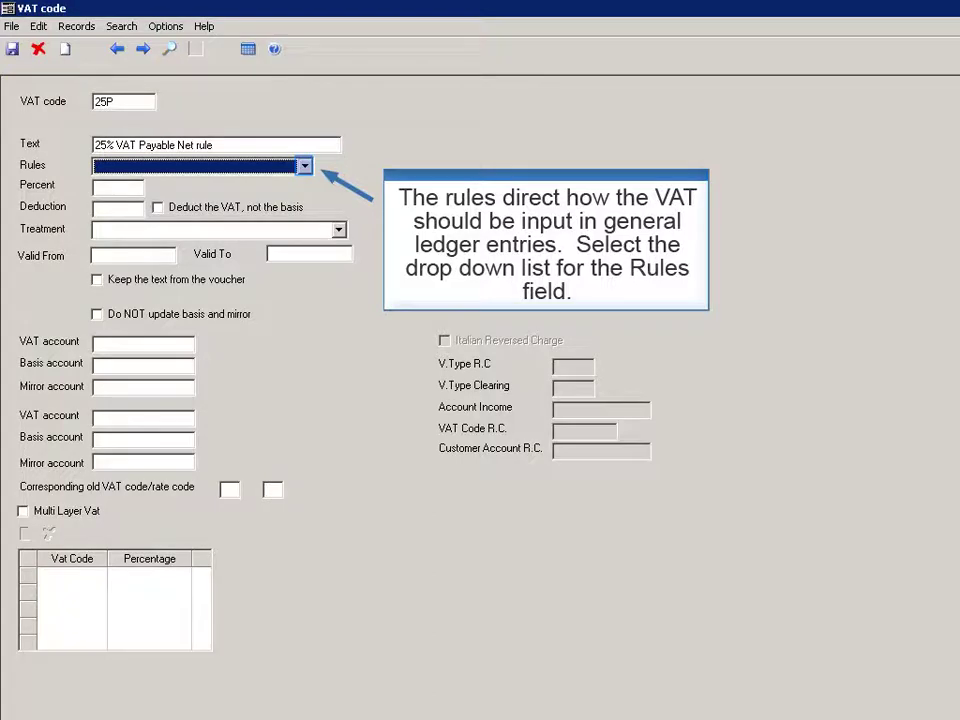
key("alt+Down")
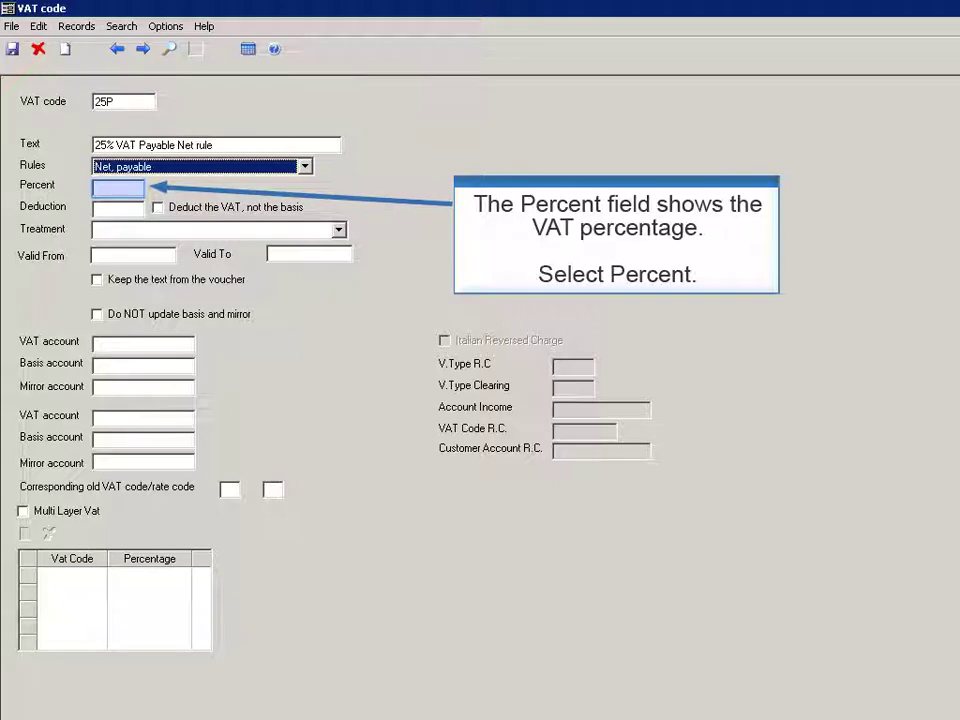
left_click(118, 187)
type("2")
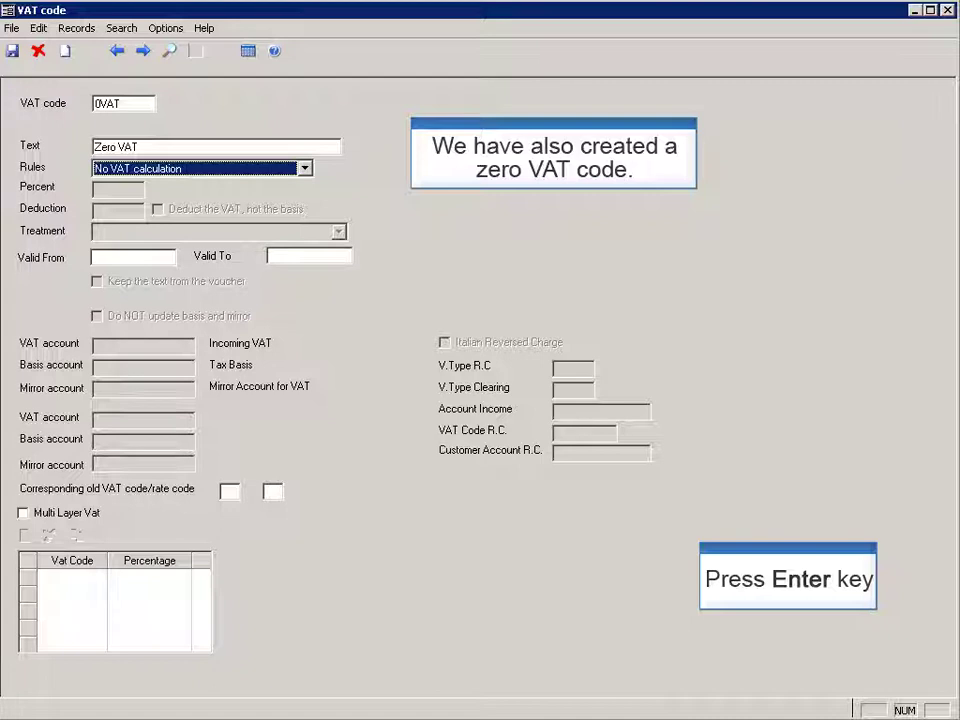
Step: Leave the VAT code window and open Journal Entry for AP batch FMS110606A
key("Return")
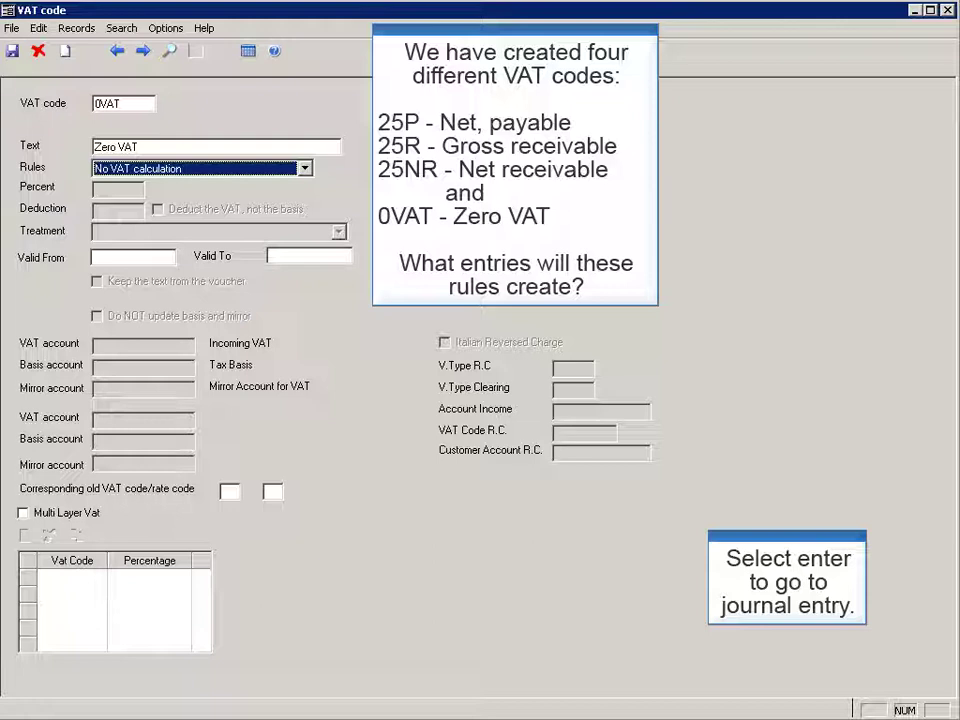
key("Return")
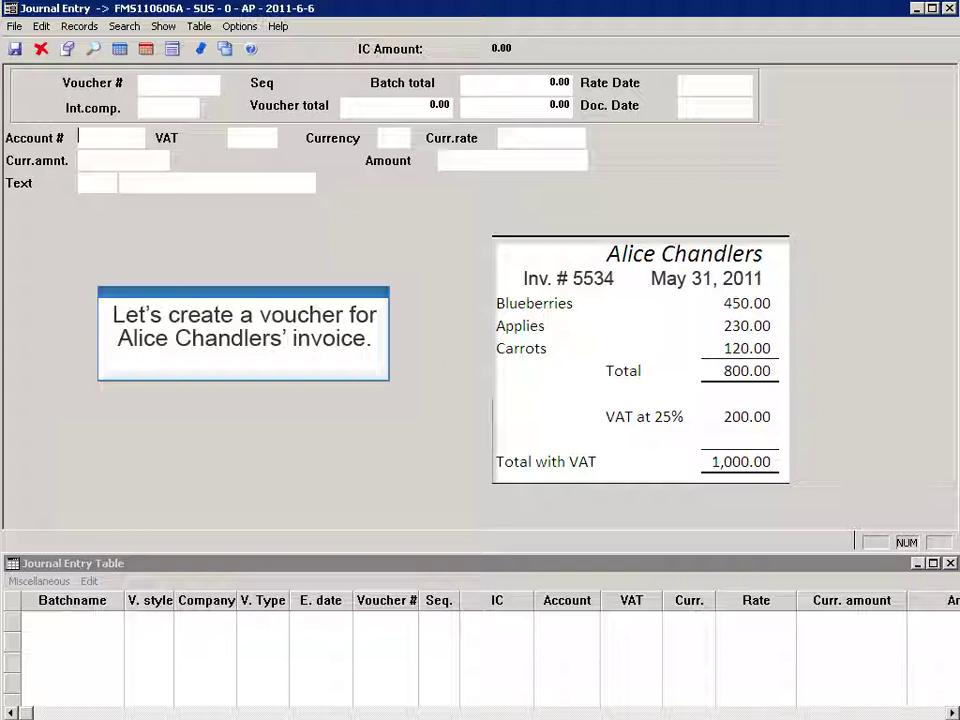
Step: Enter an expense line on account 600000 with VAT code 25R and gross amount 1,000.00
type("600000")
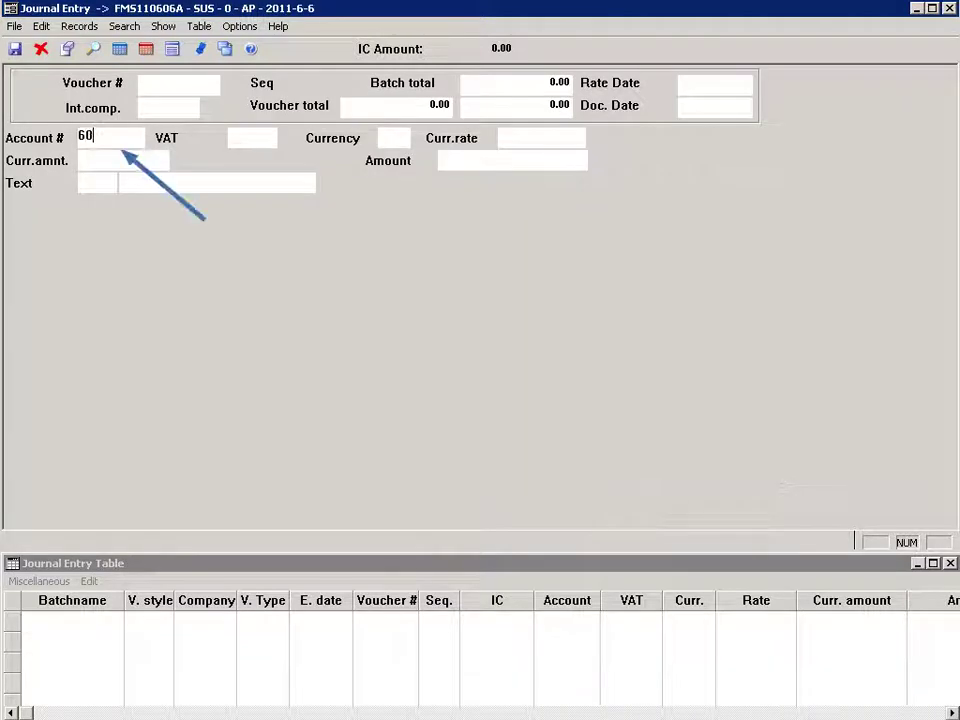
key("Tab")
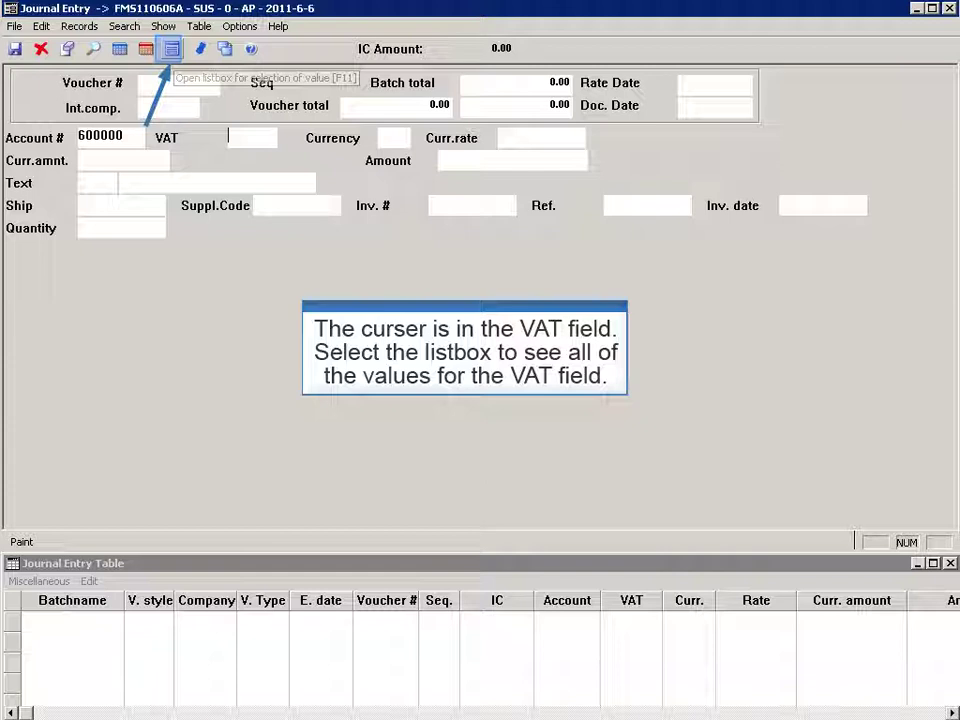
key("F11")
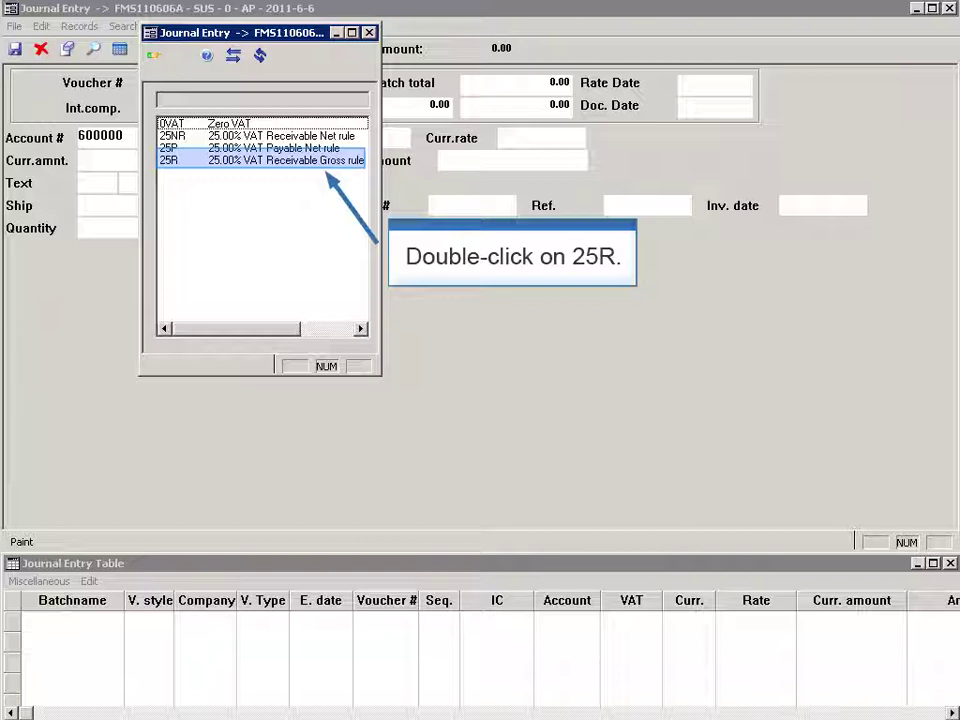
key("Return")
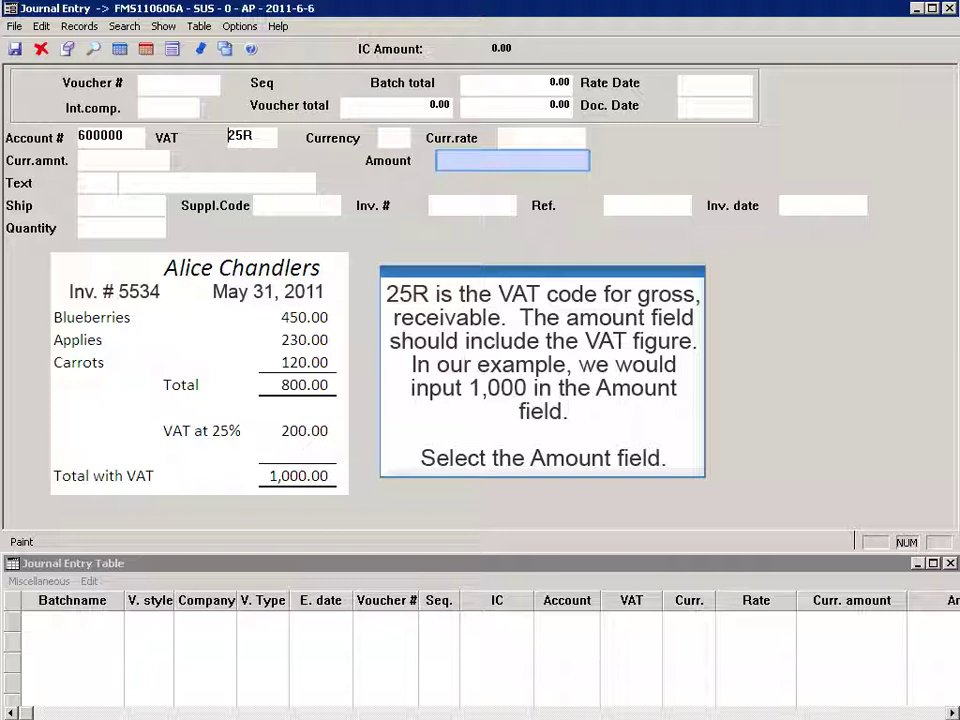
left_click(512, 160)
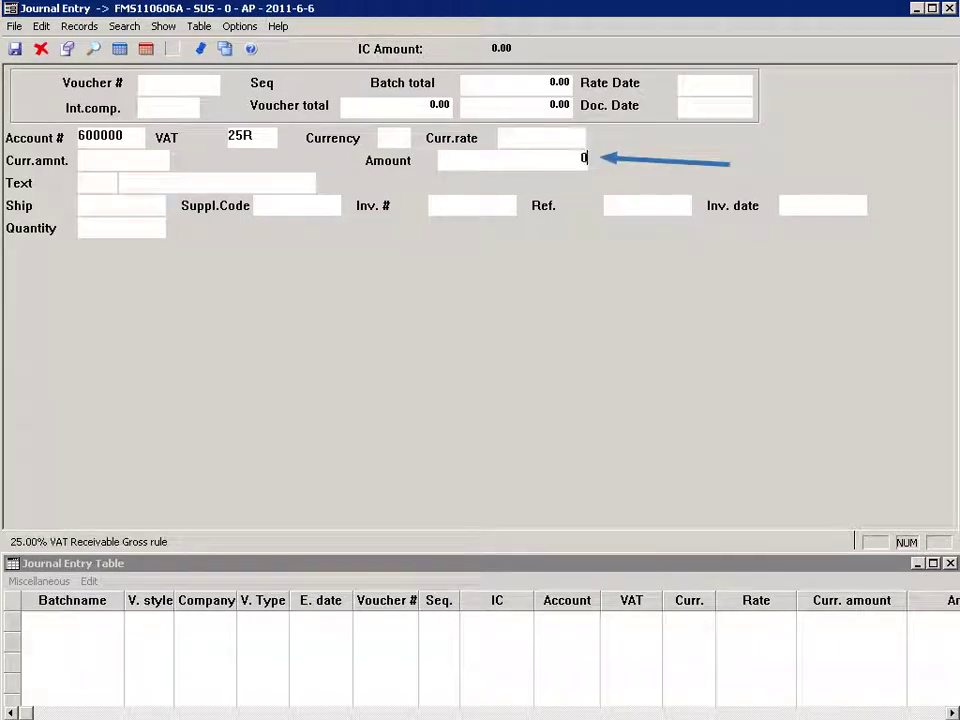
type("1000")
key("Tab")
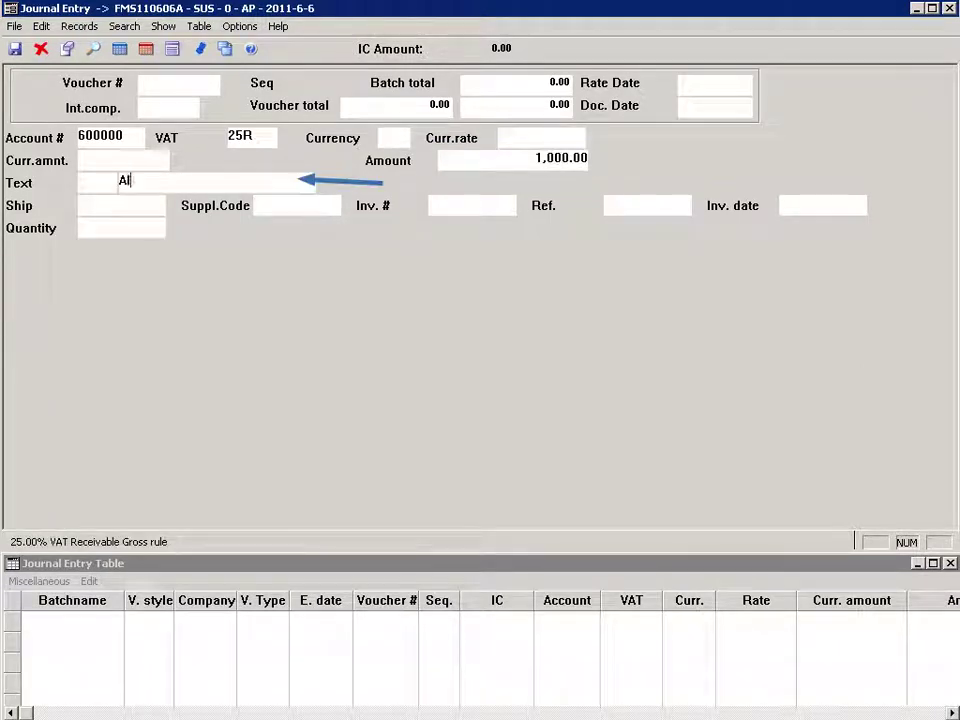
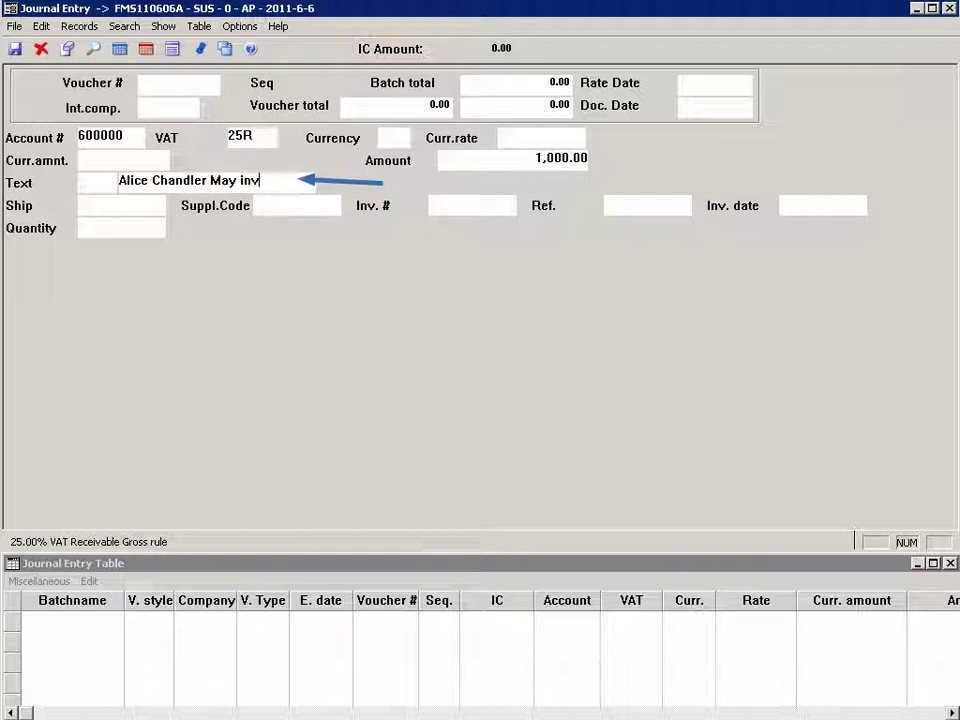
Step: Add the invoice text, ship JACK, supplier code, invoice 5534, reference FRUIT, date 31/5/11, and save voucher 1001
type("oice")
key("Tab")
type("J")
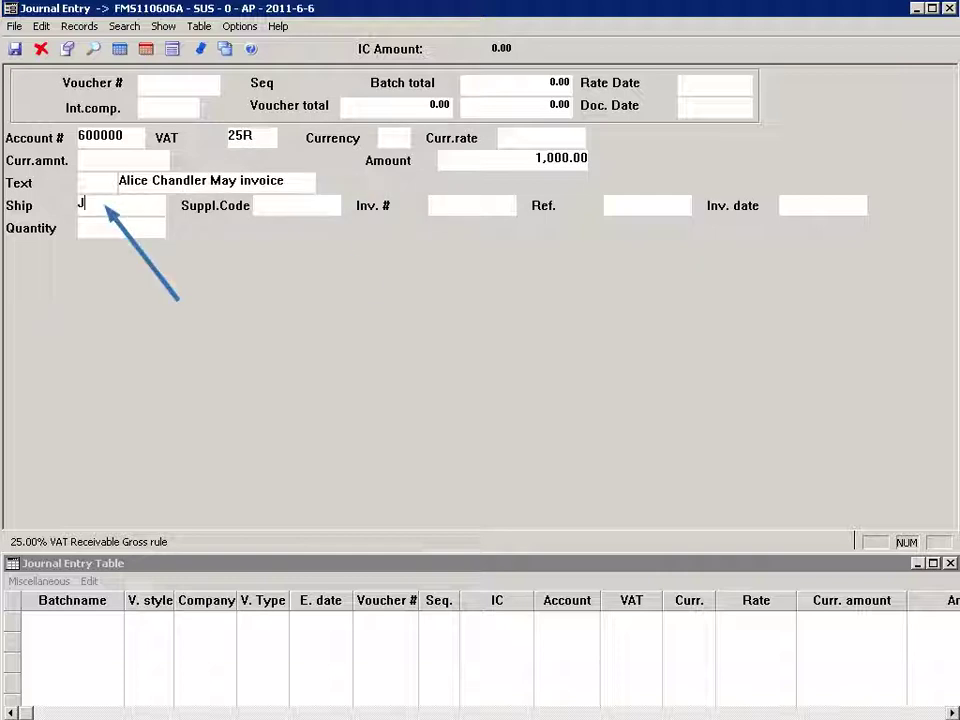
type("ACK")
key("Tab")
type("ALICECHA")
key("Tab")
type("5534")
key("Tab")
type("FRUIT")
key("Tab")
type("31/5/11")
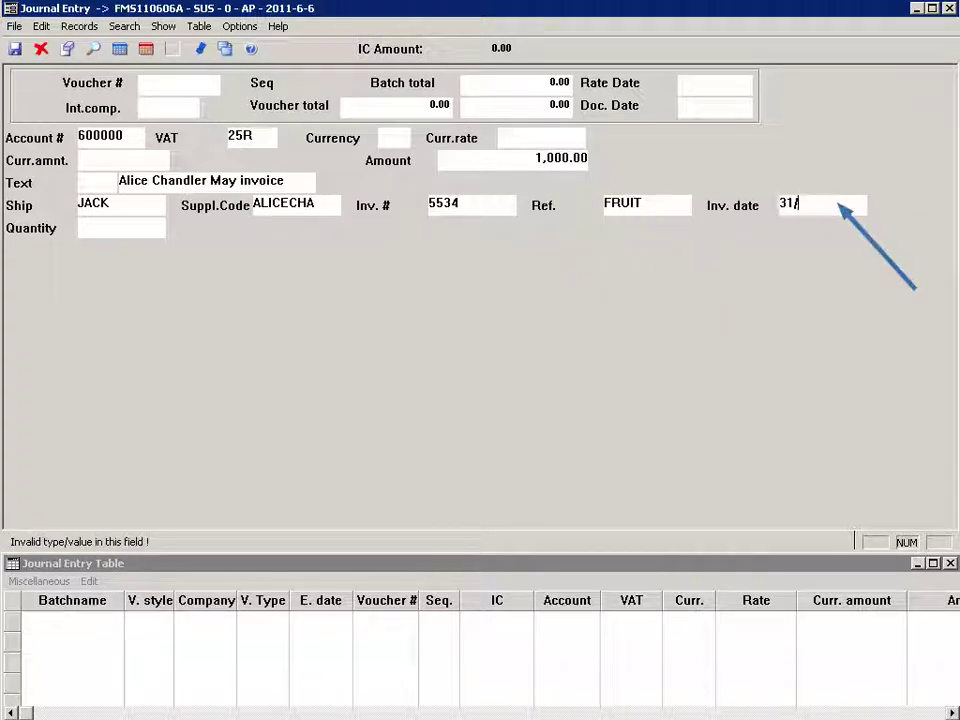
key("Tab")
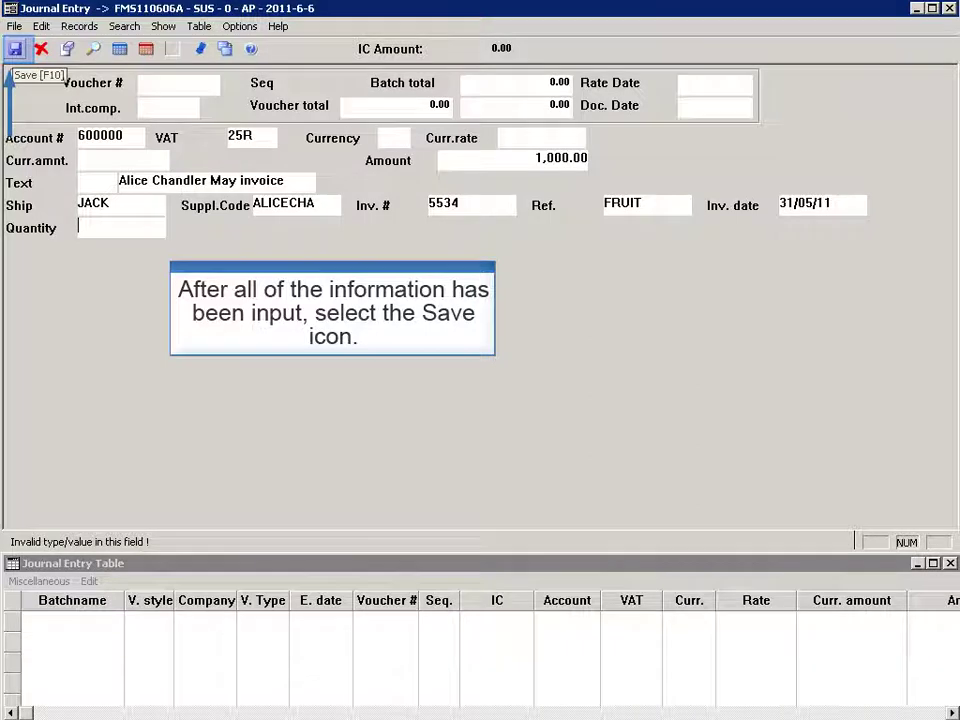
left_click(15, 48)
type("20000")
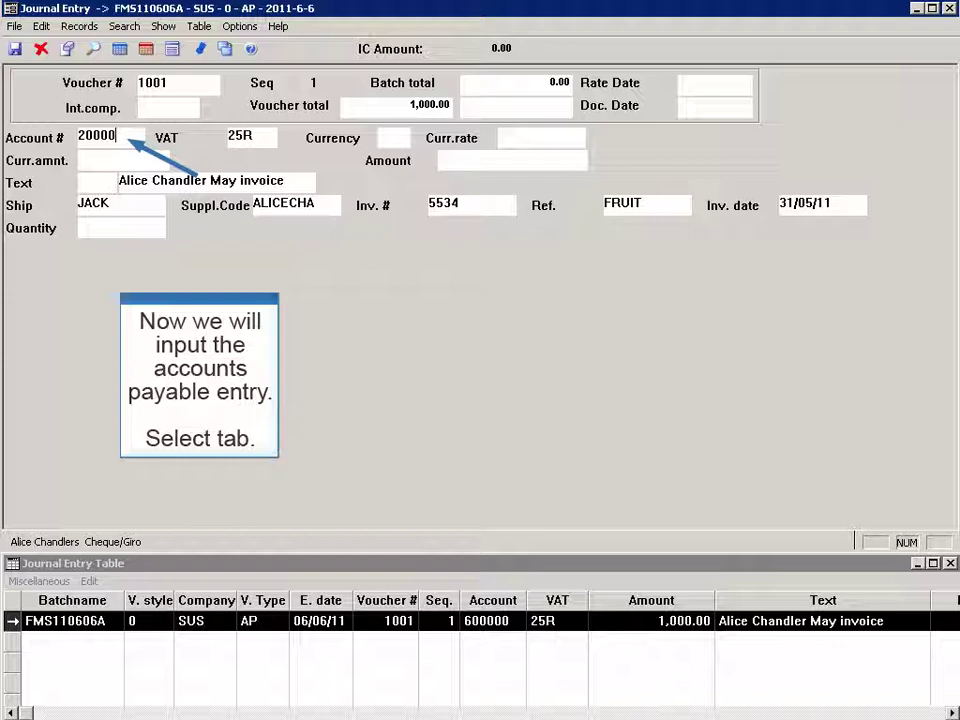
Step: Save the -1,000.00 payable line on account 200000, then approve voucher 1001
type("0")
key("Tab")
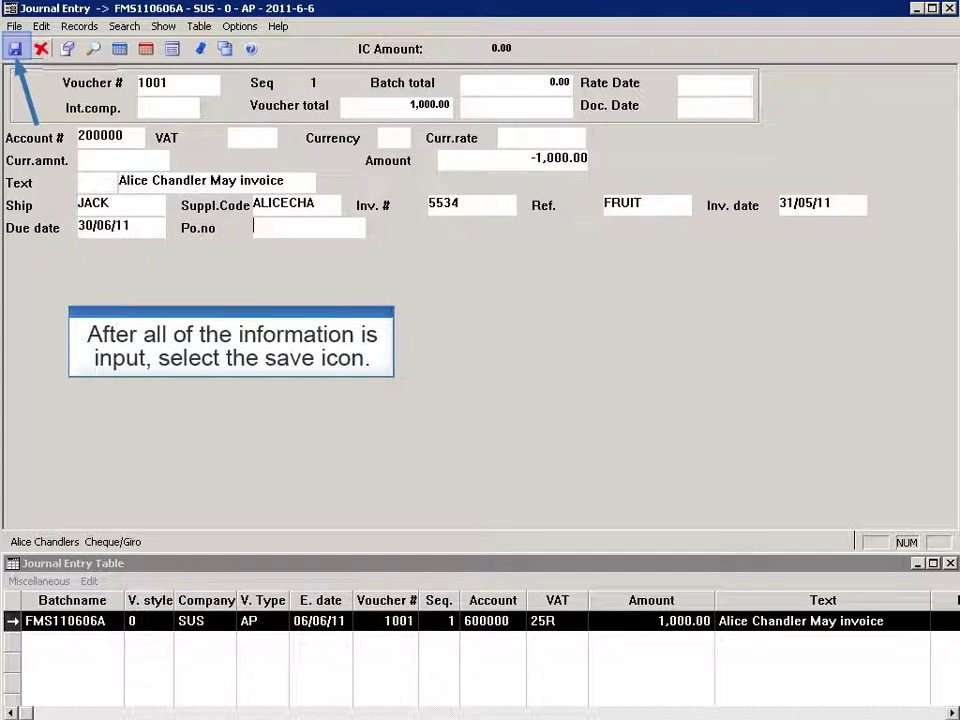
left_click(15, 48)
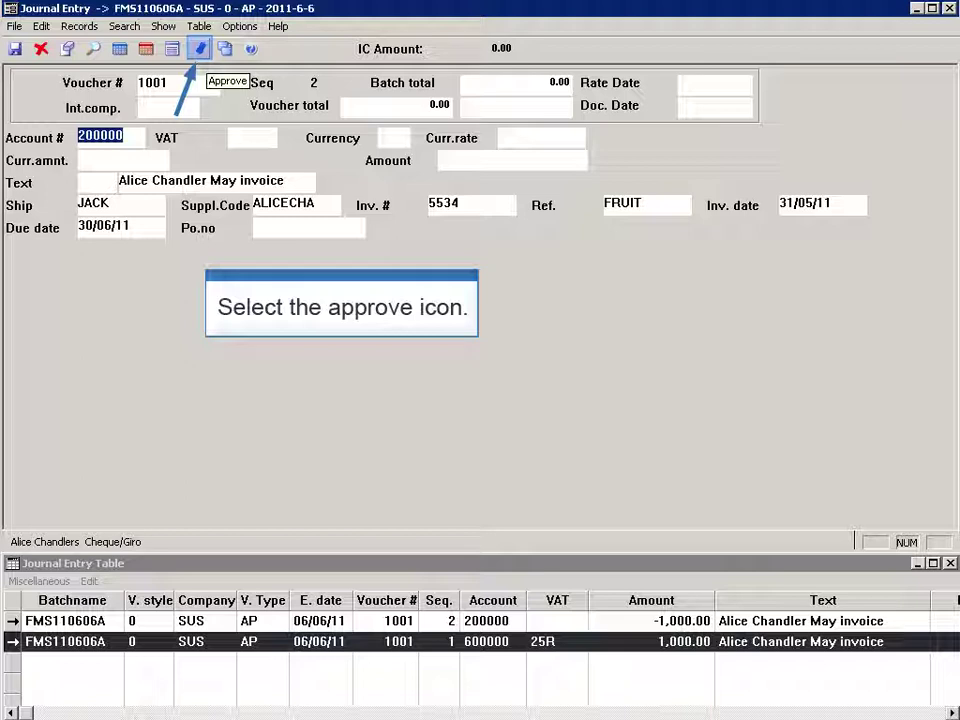
left_click(200, 48)
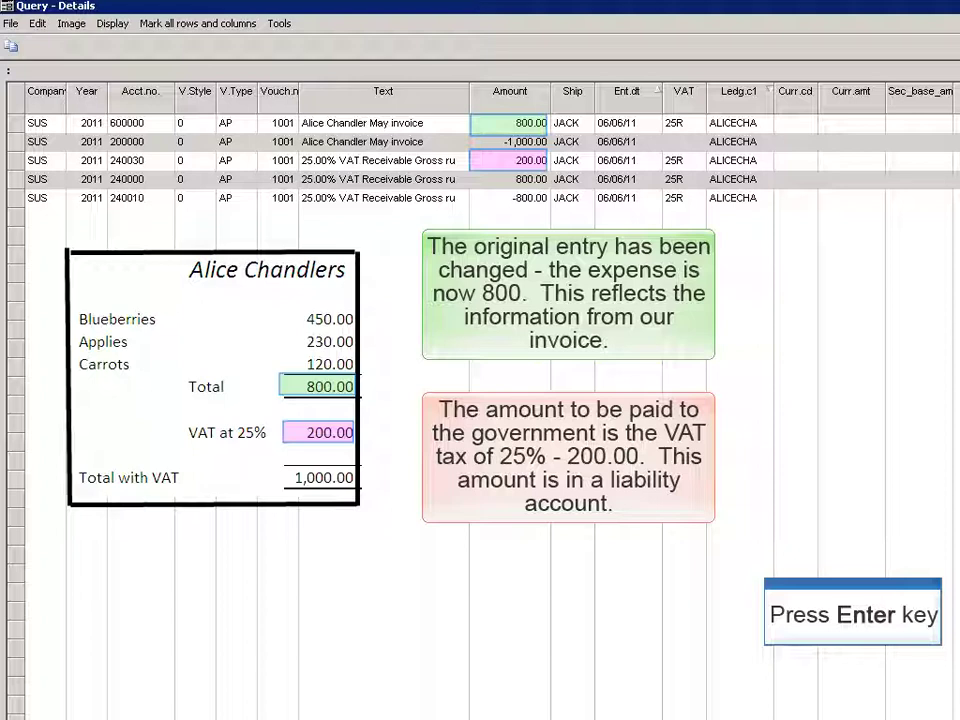
Step: Dismiss the voucher 1001 details after checking the 800 expense and 200 VAT postings
key("Return")
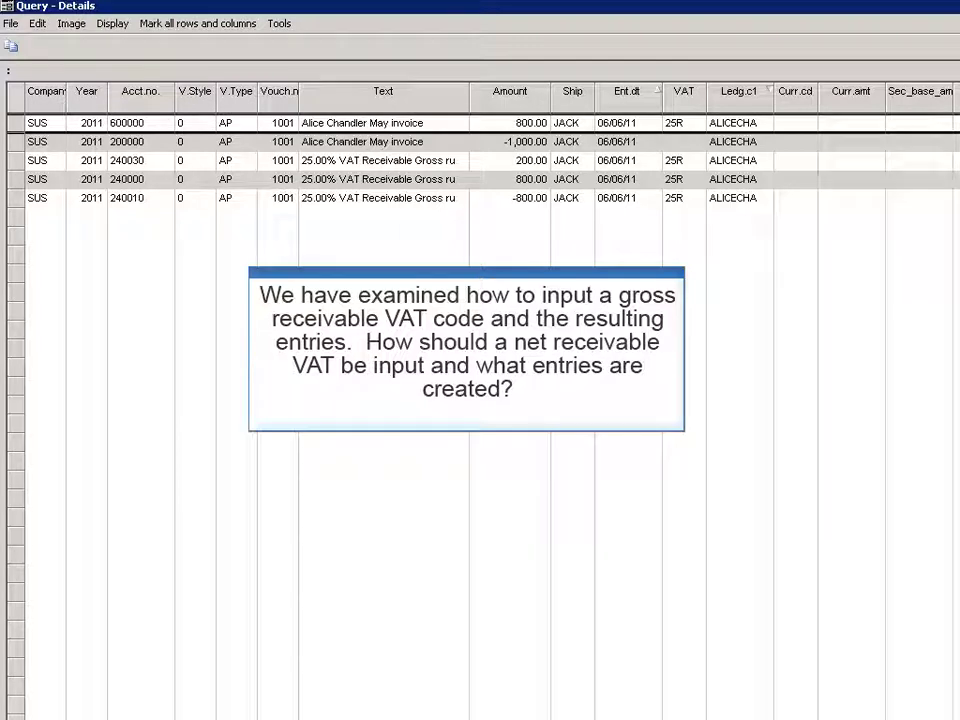
Step: Save an 800 expense line on account 600000 with VAT code 25NR as voucher 1002
type("6000")
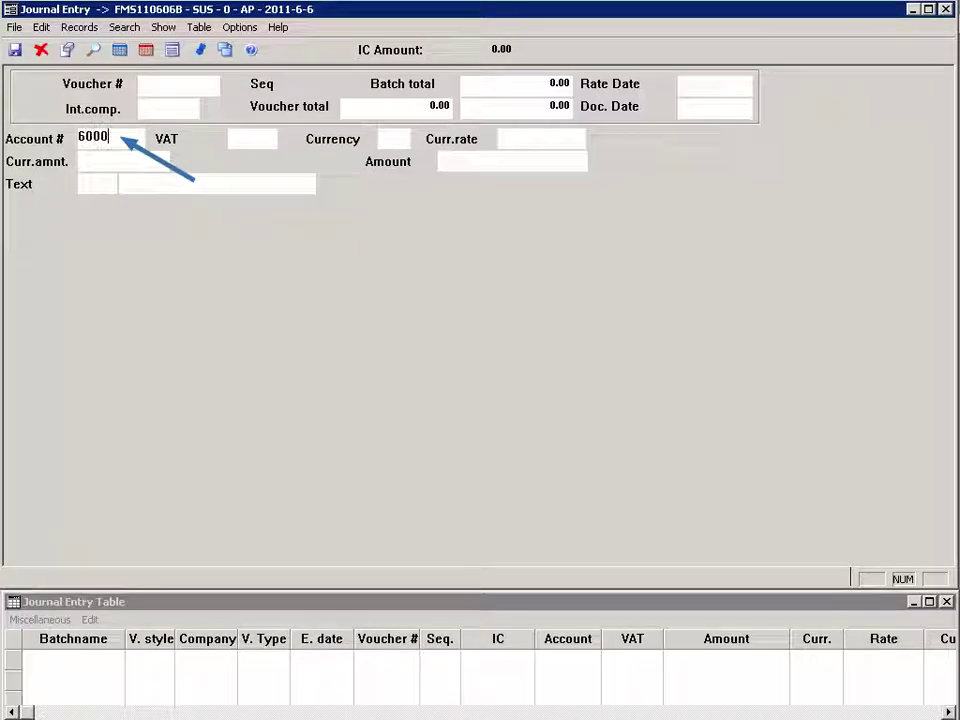
type("00")
key("Tab")
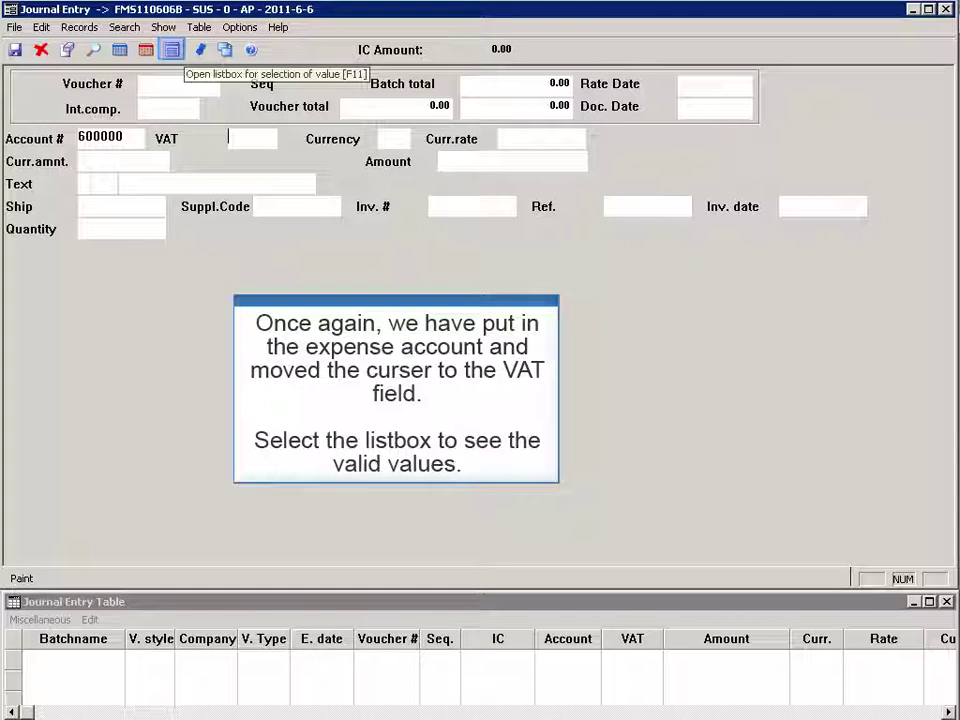
left_click(171, 49)
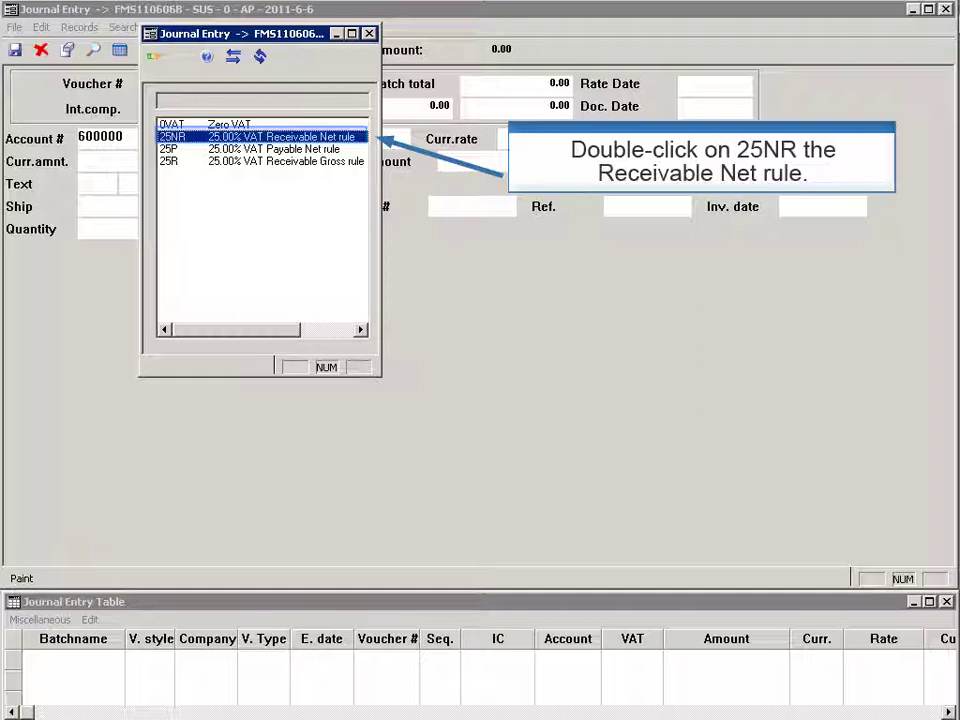
key("Return")
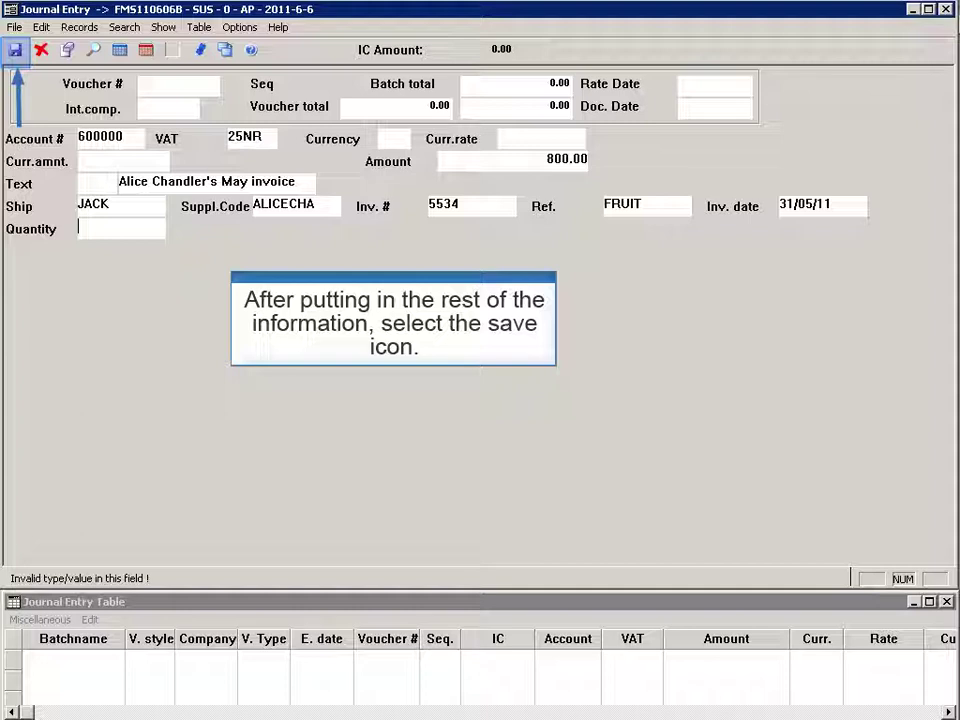
key("ctrl+s")
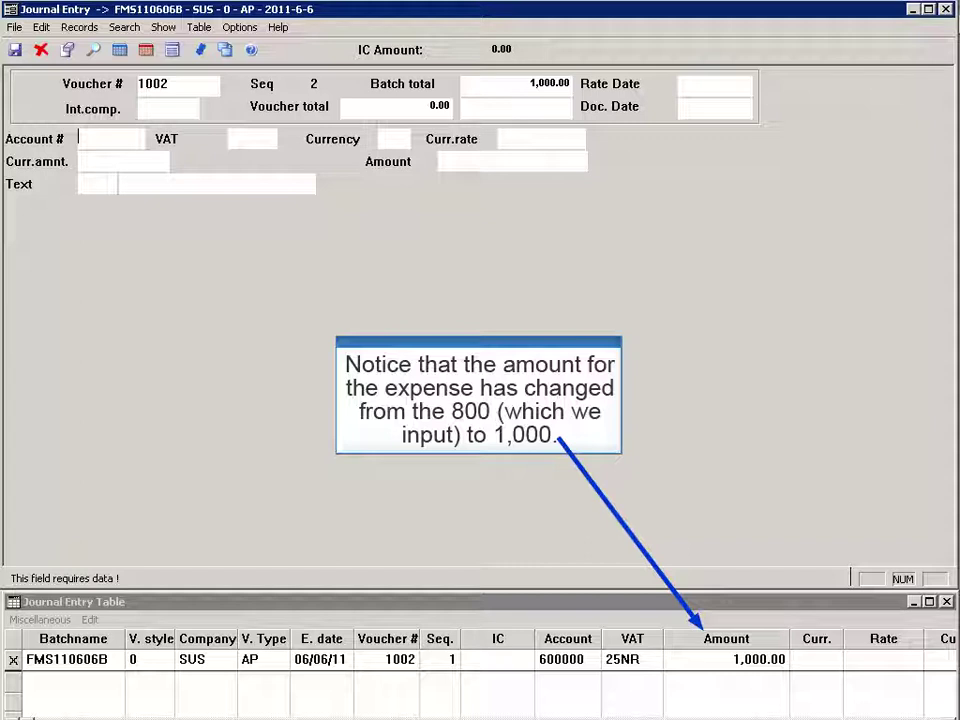
Step: Save the -1,000.00 payable line on account 200000, then approve voucher 1002
key("Up")
type("200")
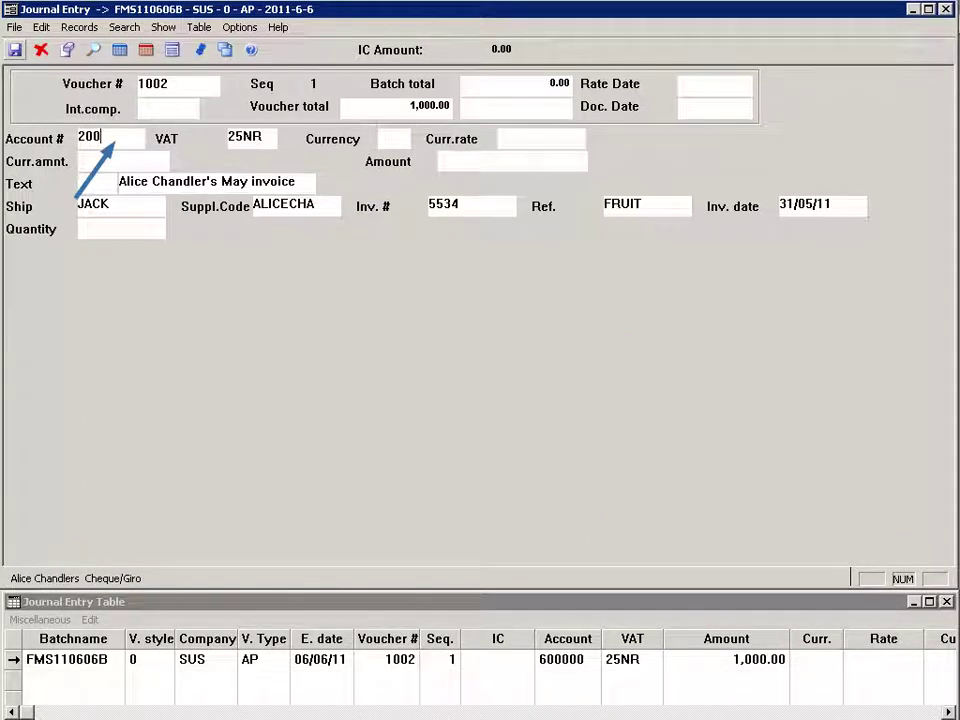
type("0000")
key("Return")
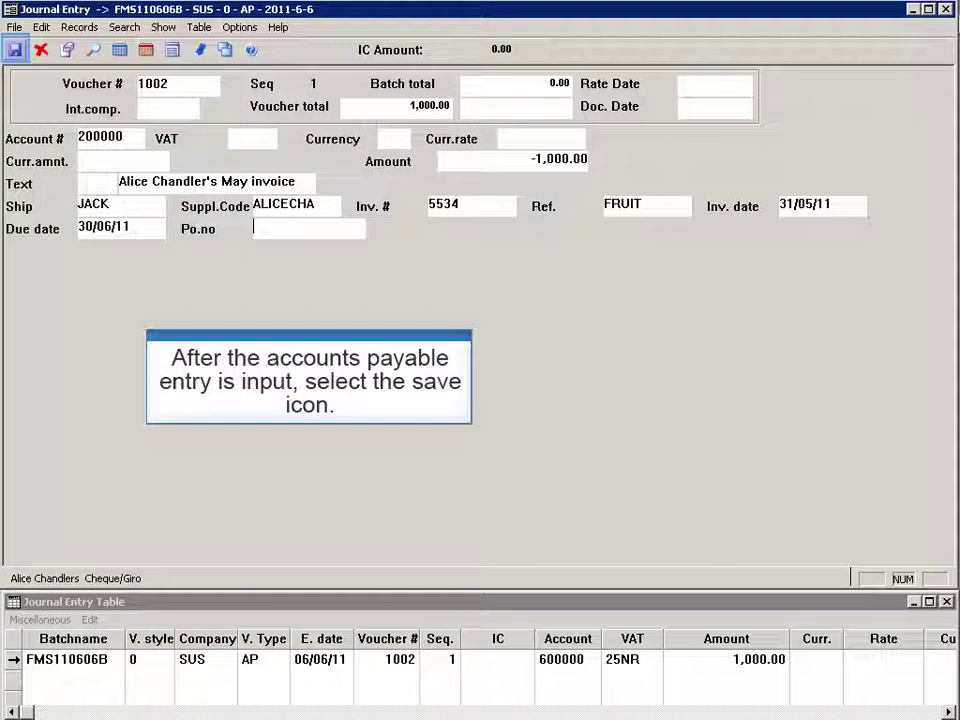
left_click(15, 49)
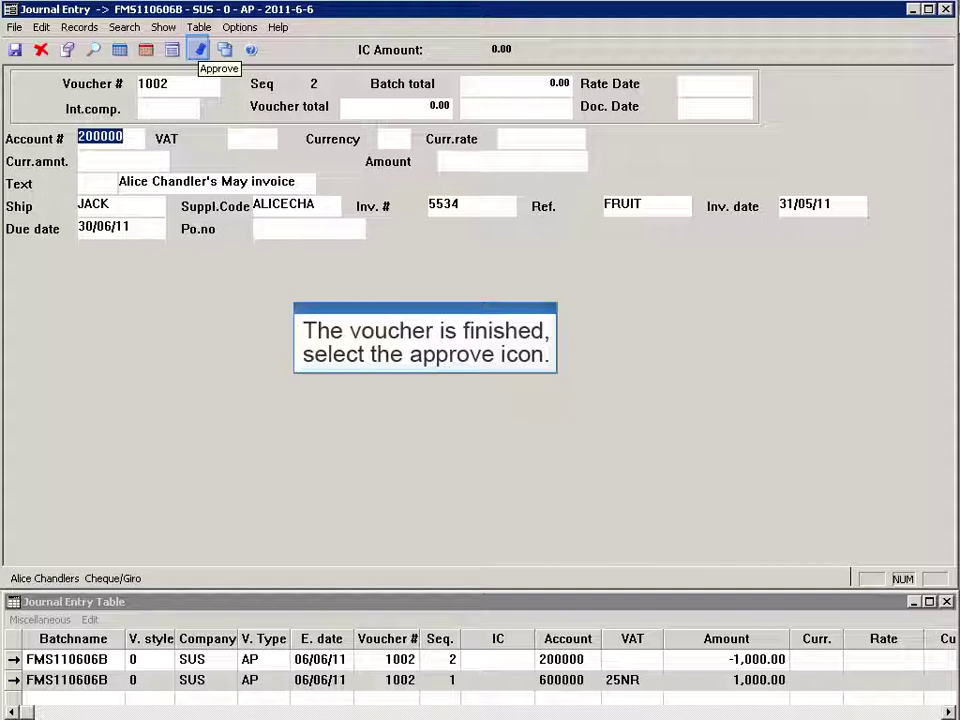
left_click(199, 49)
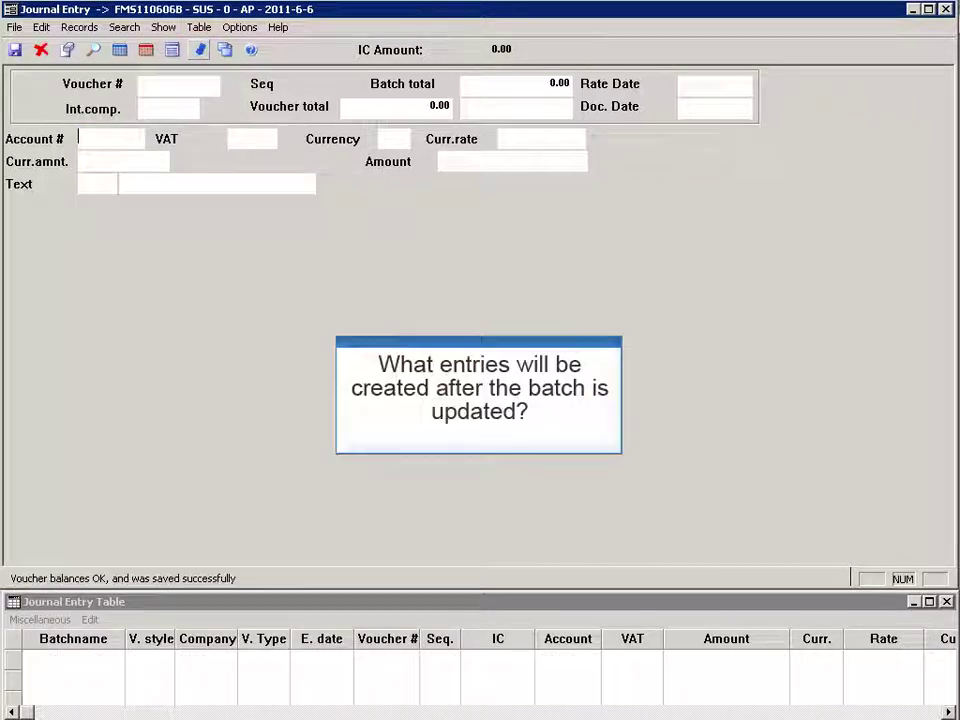